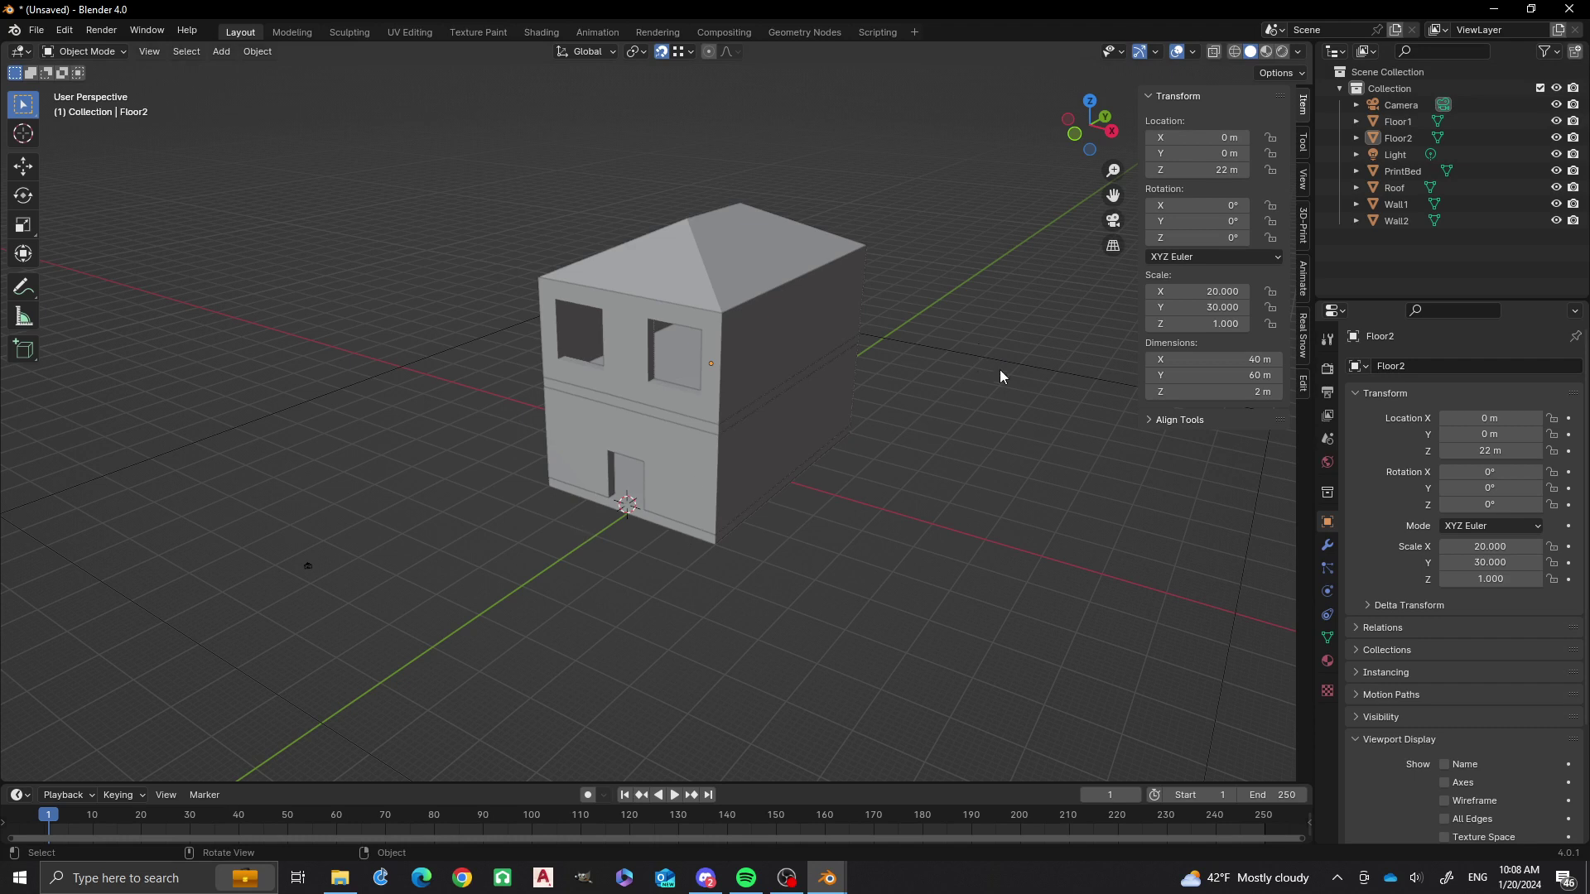
Move the PrintBed plane into a new collection named Reference.
middle_drag(759, 403, 682, 527)
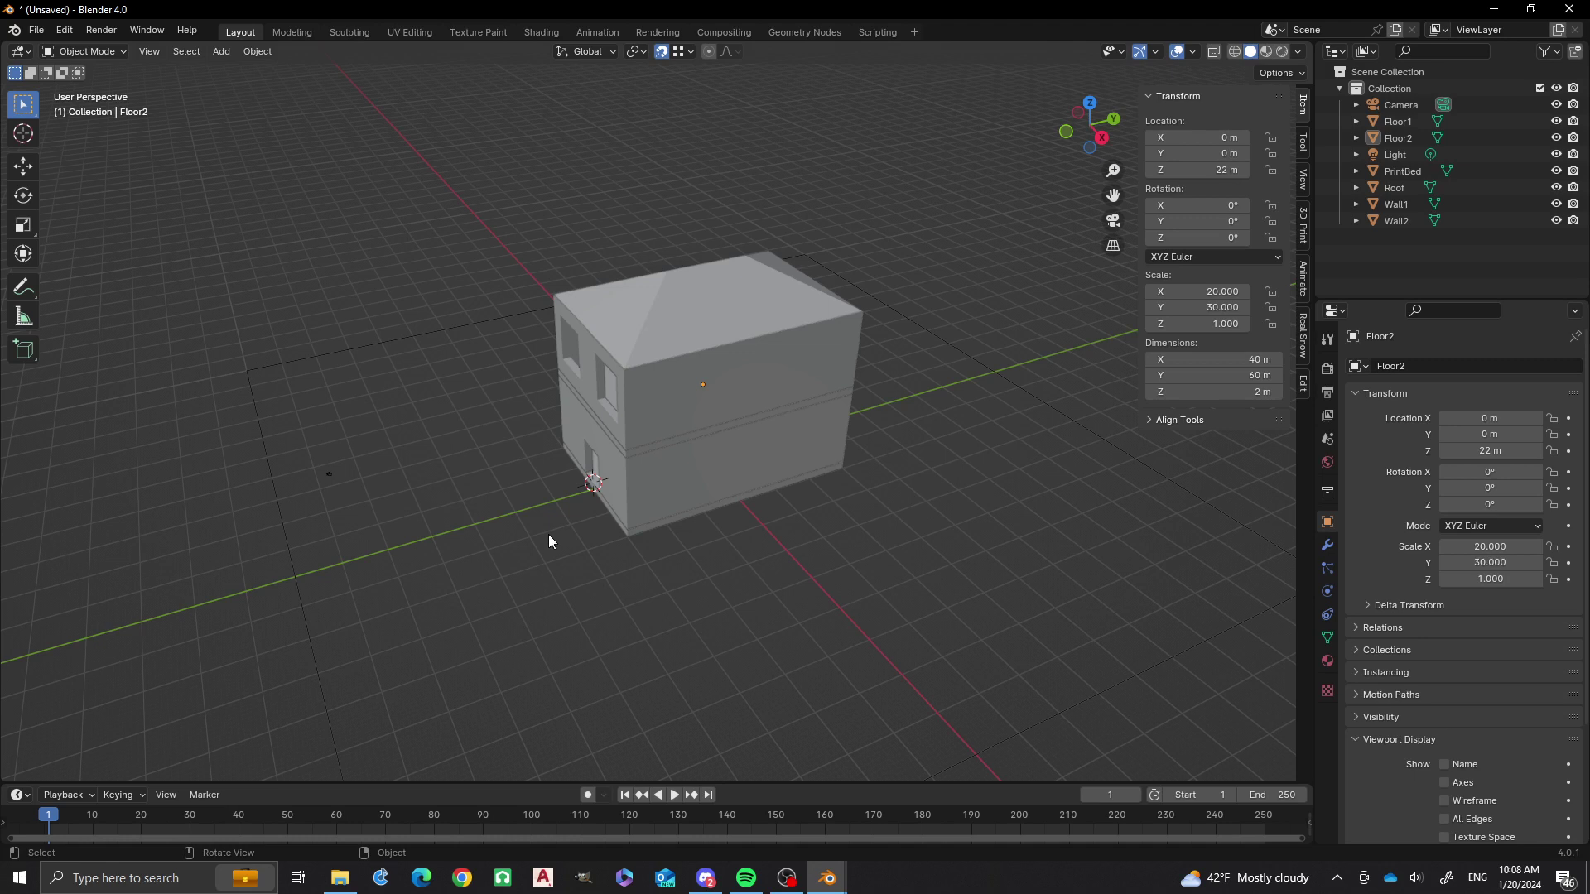
middle_drag(525, 513, 559, 592)
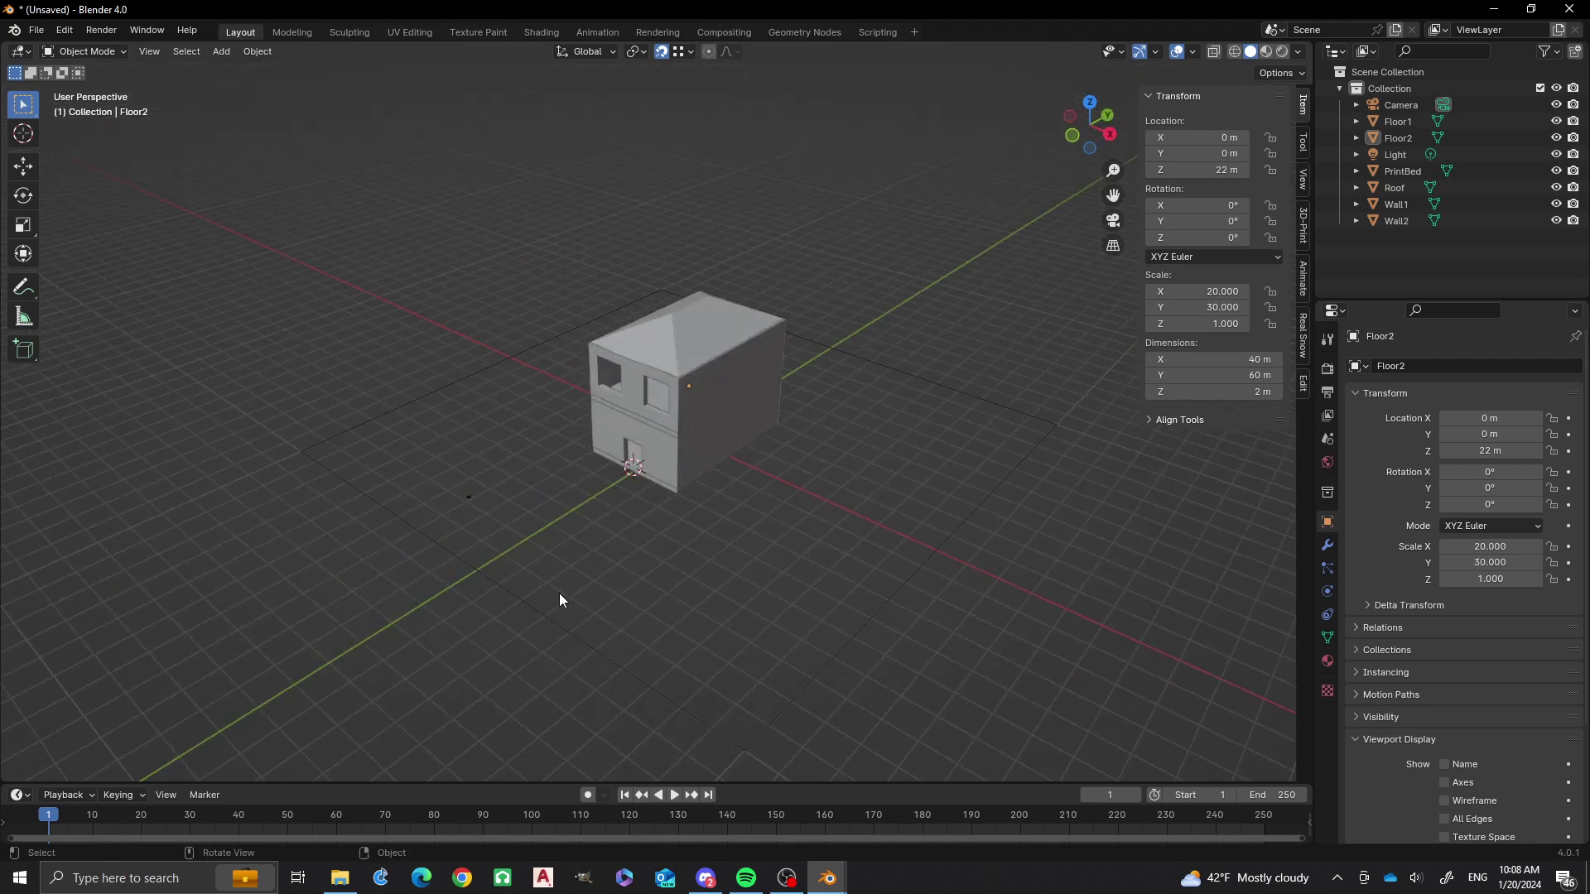
scroll(616, 497, up, 2)
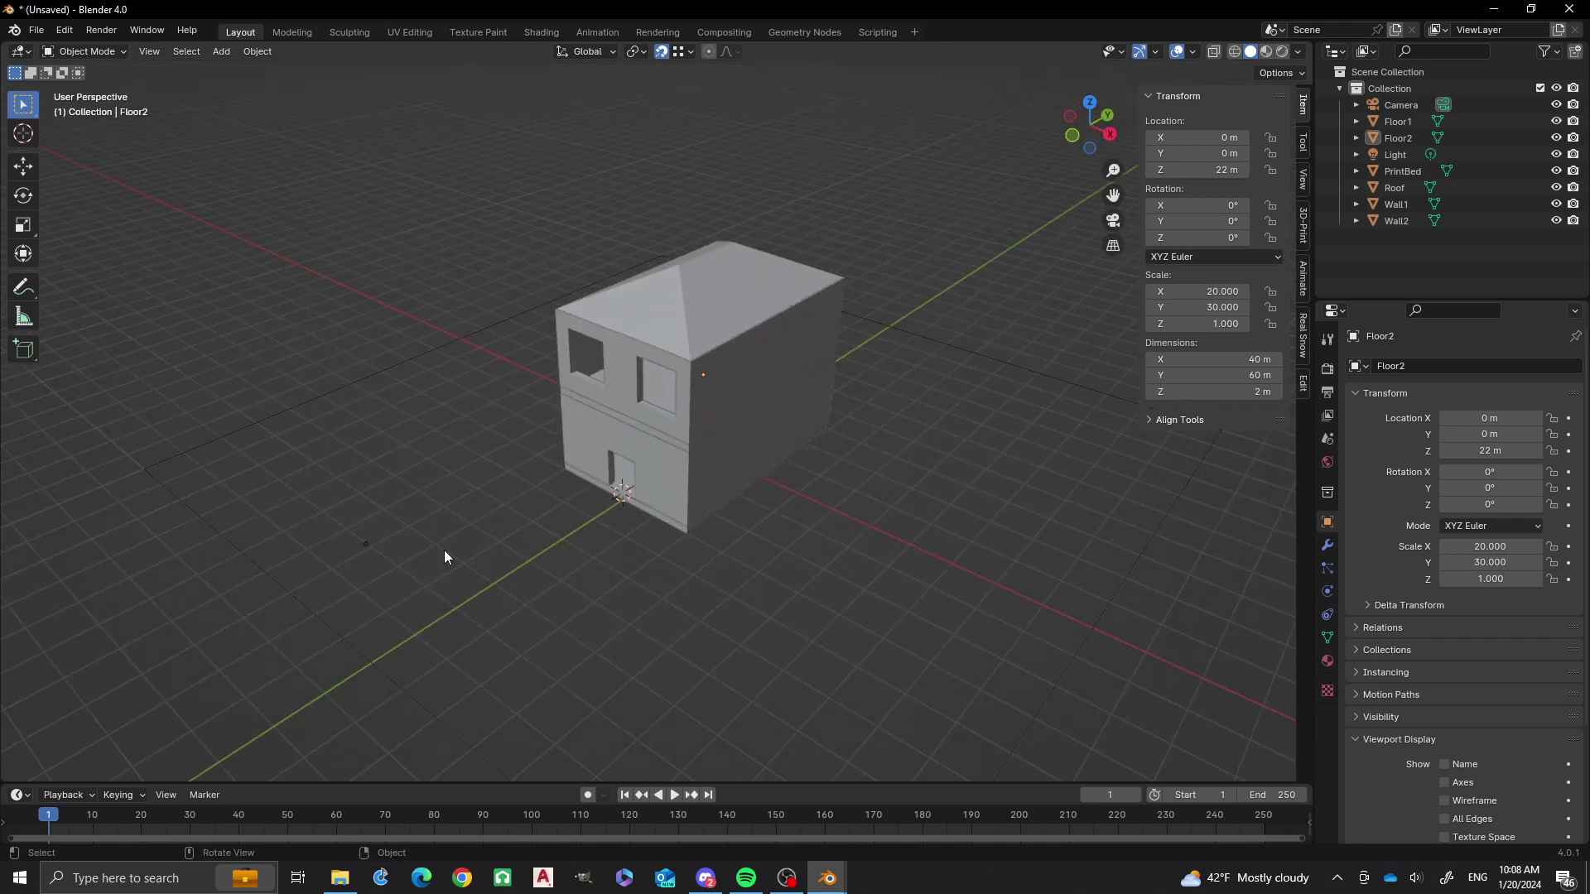
click(213, 449)
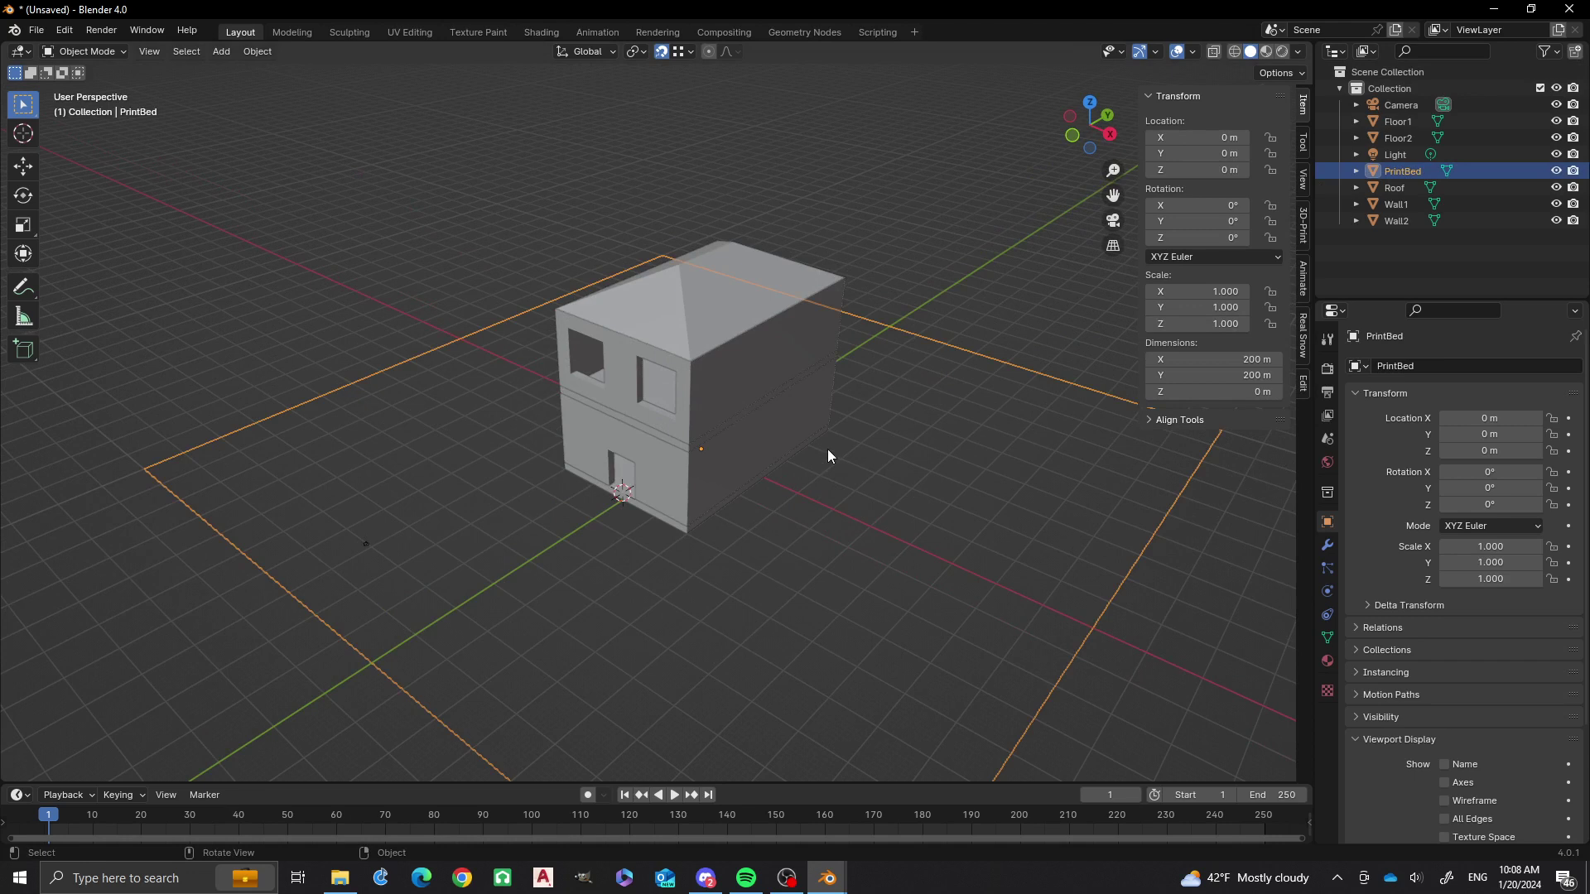
key(m)
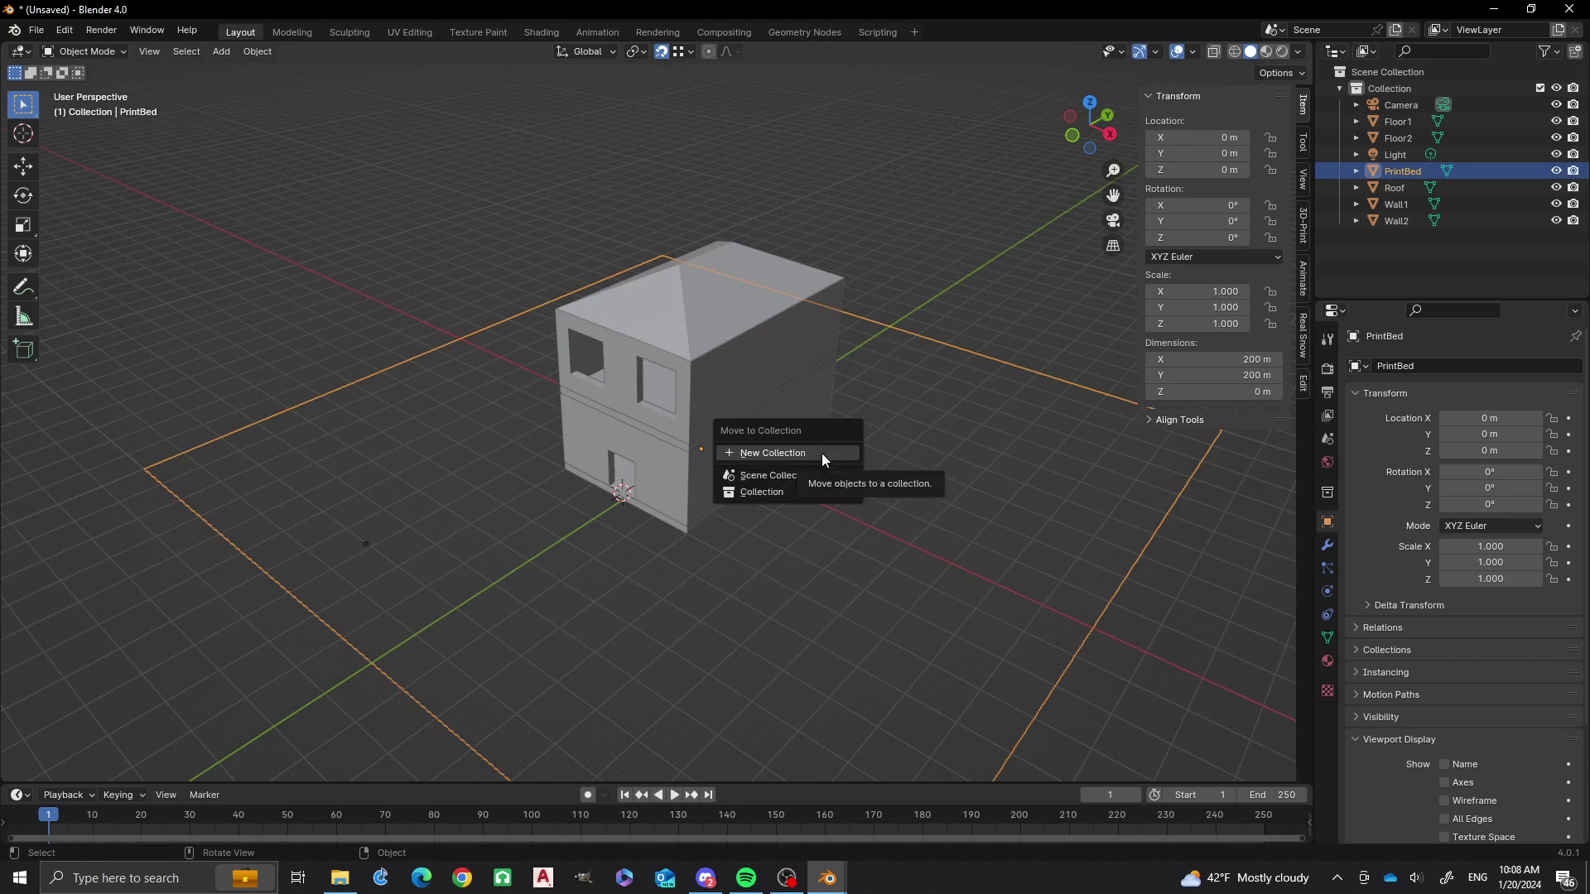
click(822, 453)
text(Reference)
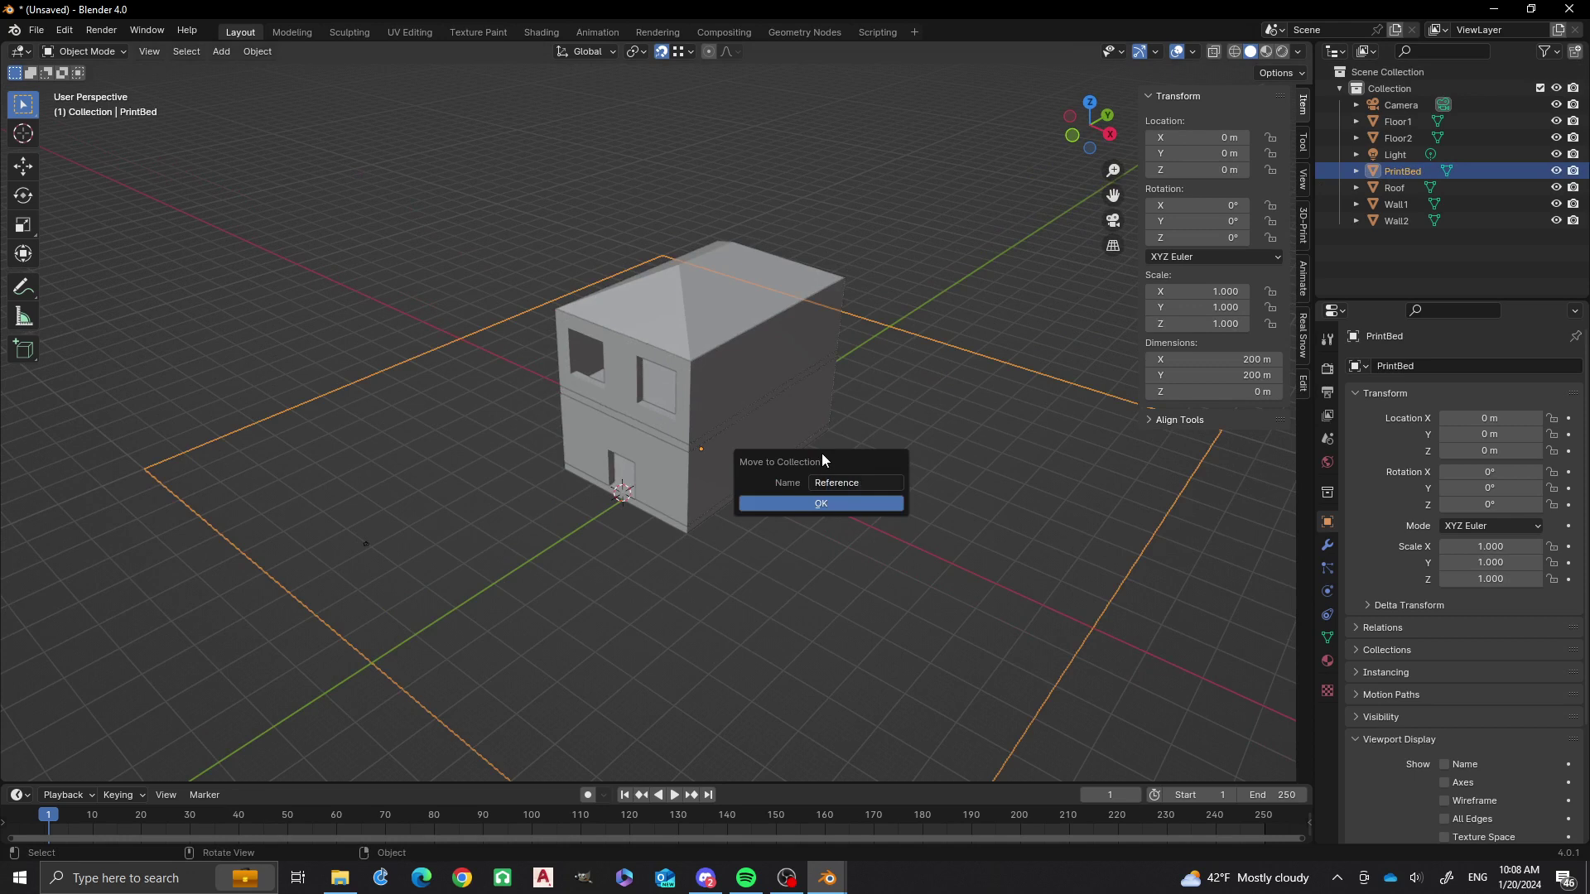
click(808, 502)
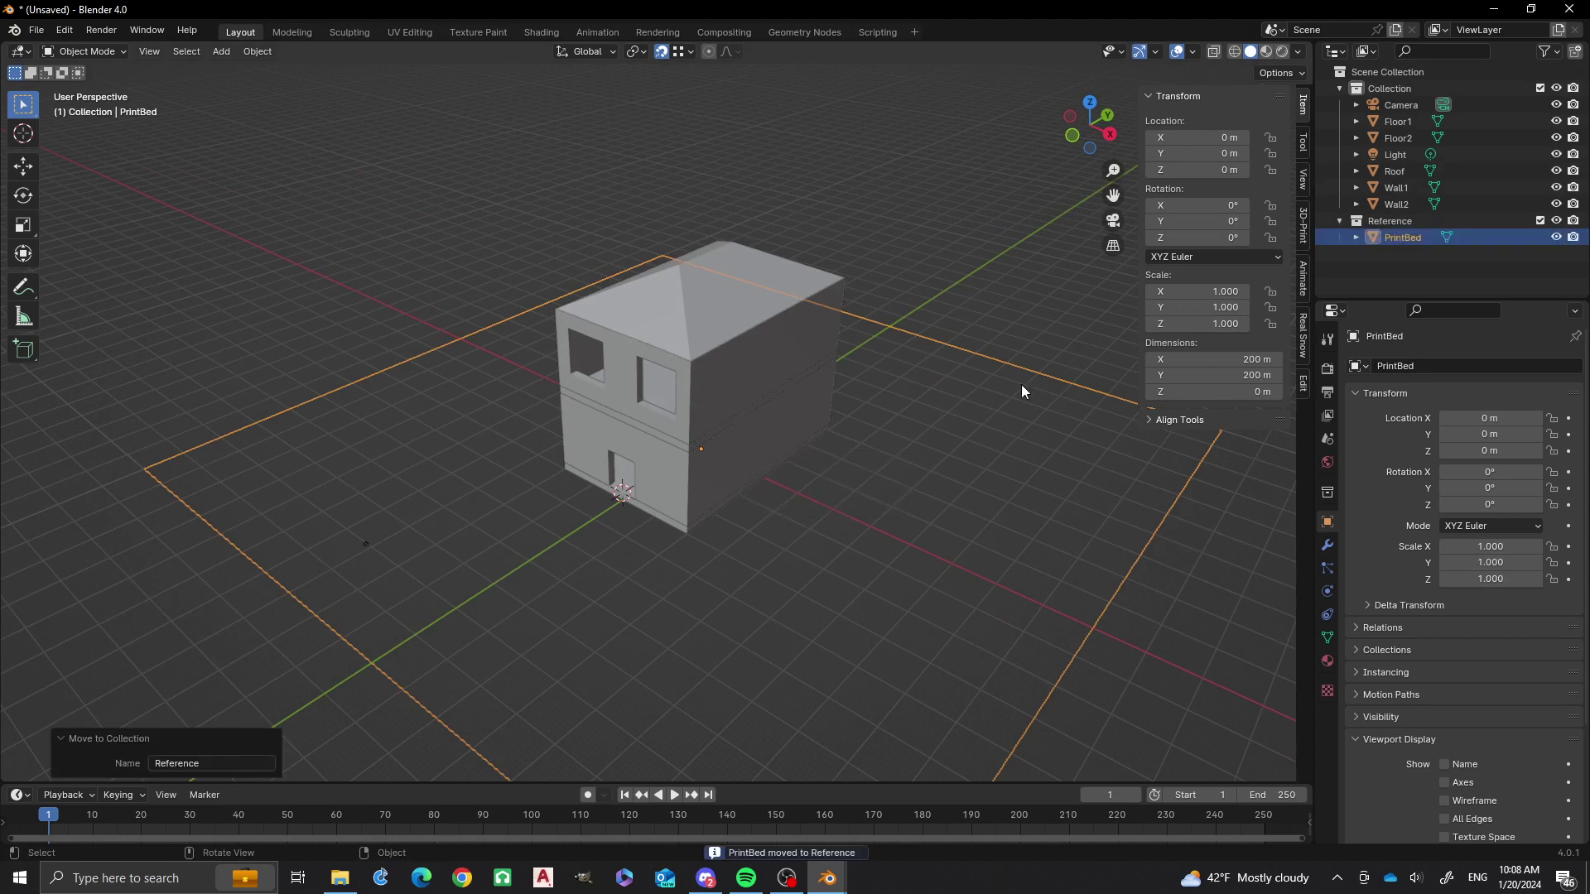
Show the selectability toggles in the outliner and make the Reference collection unselectable.
click(1399, 221)
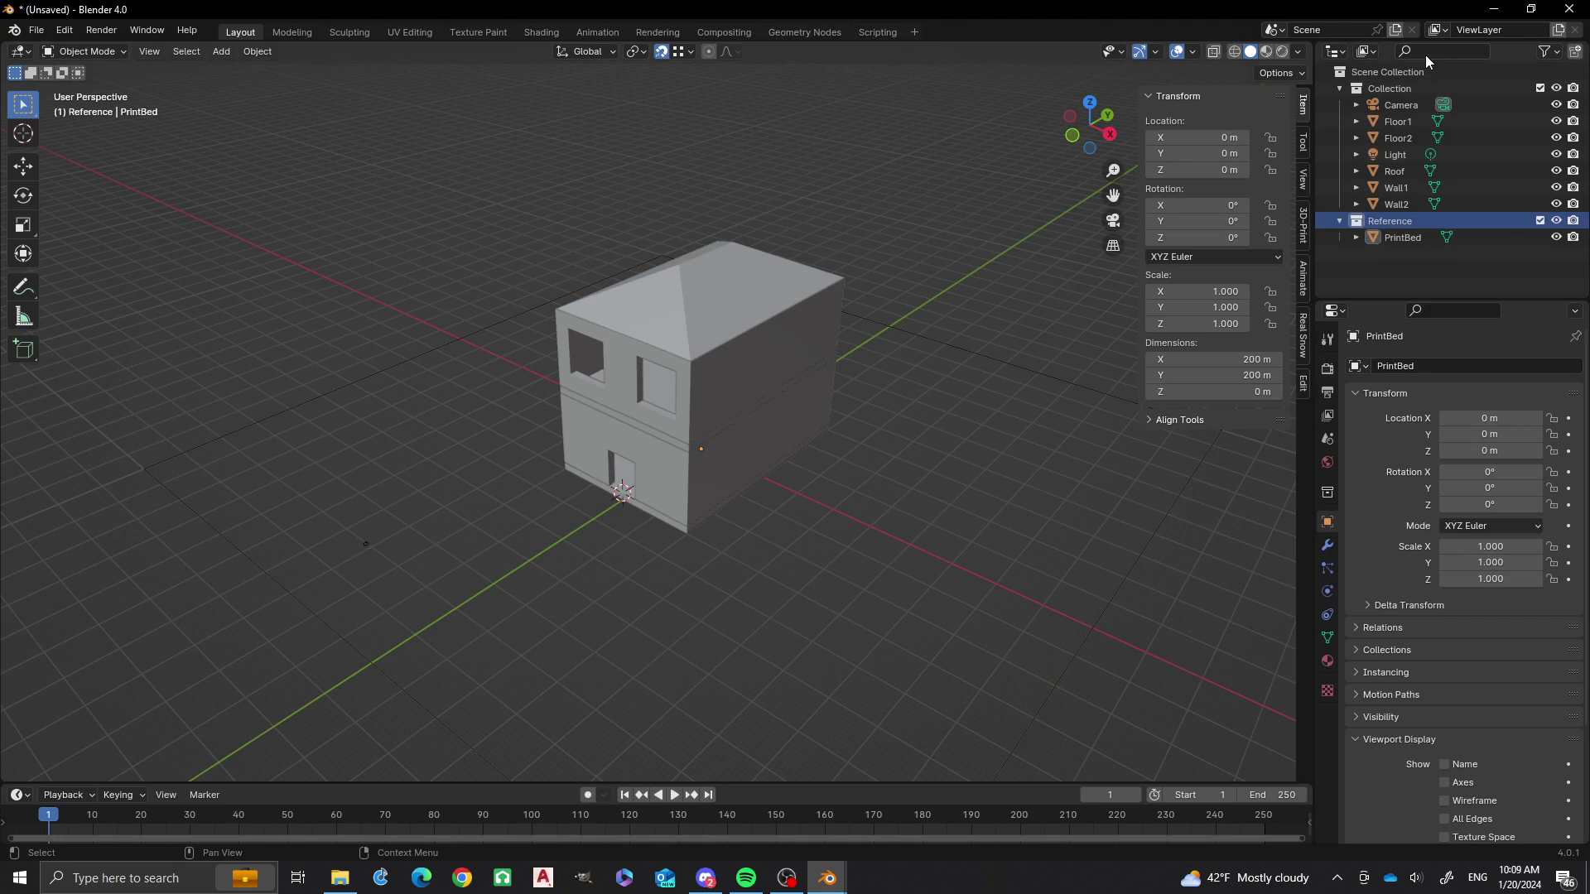
click(1550, 53)
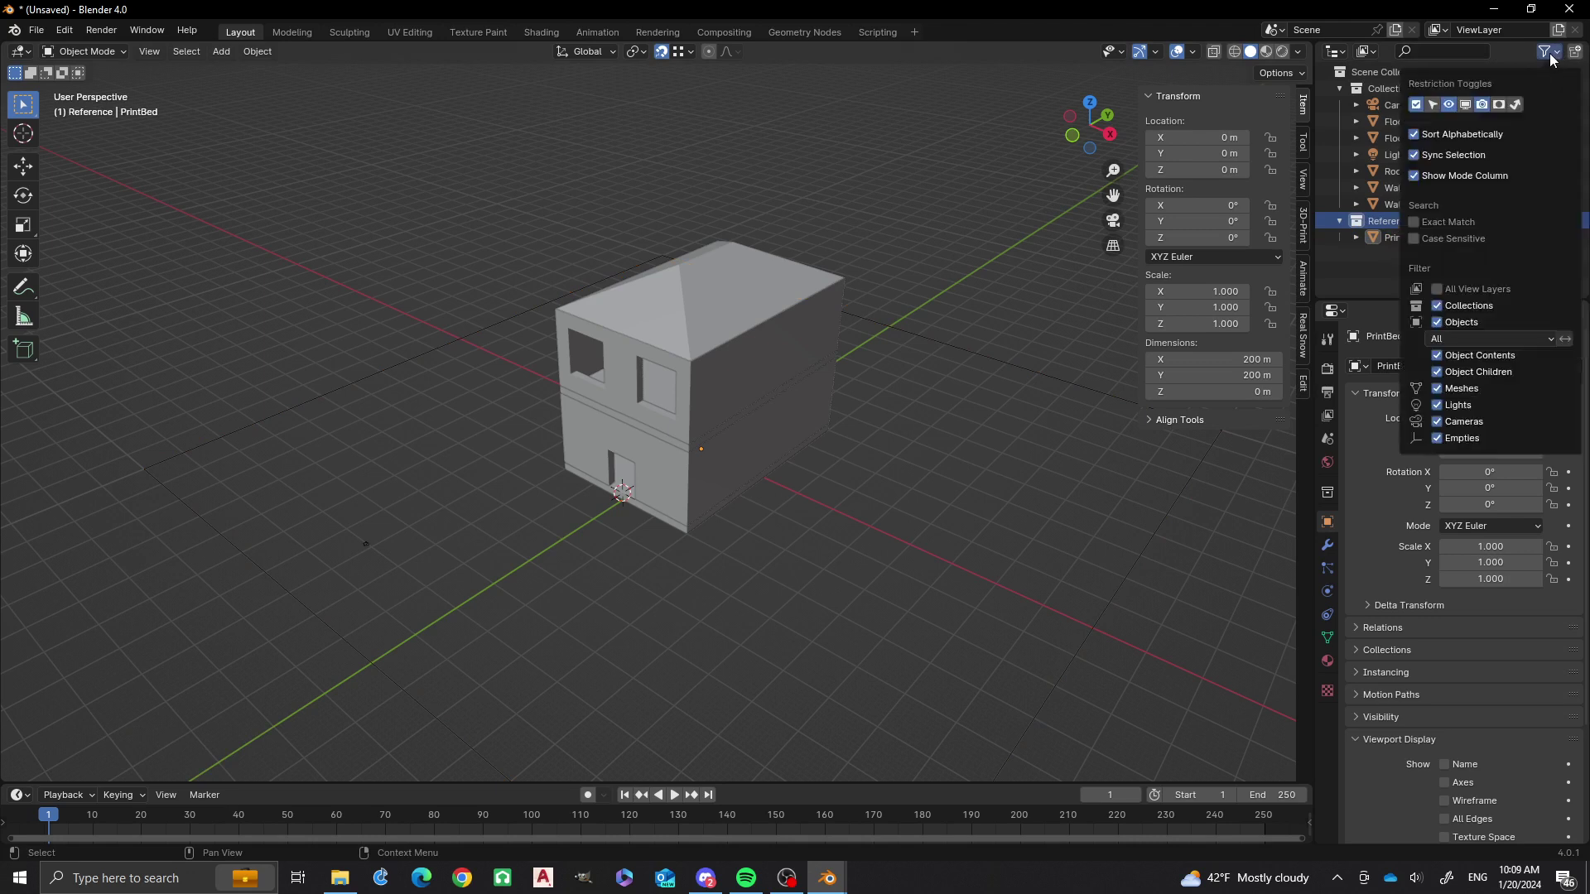
click(1428, 102)
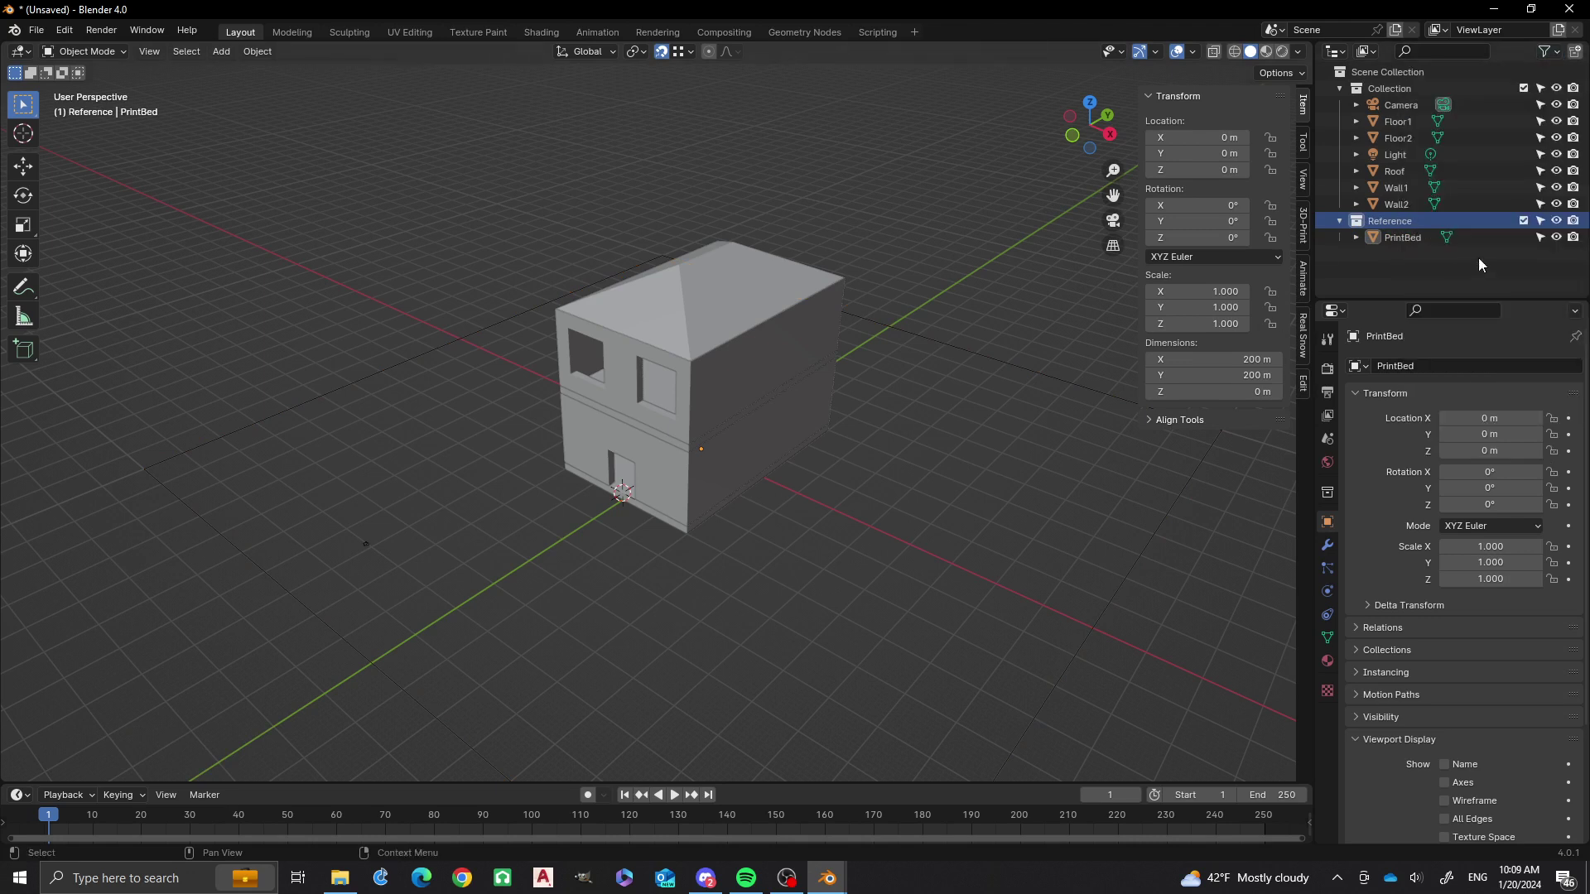
click(1539, 224)
Switch the viewport to wireframe display to see inside the house.
scroll(717, 484, up, 2)
middle_drag(803, 539, 746, 525)
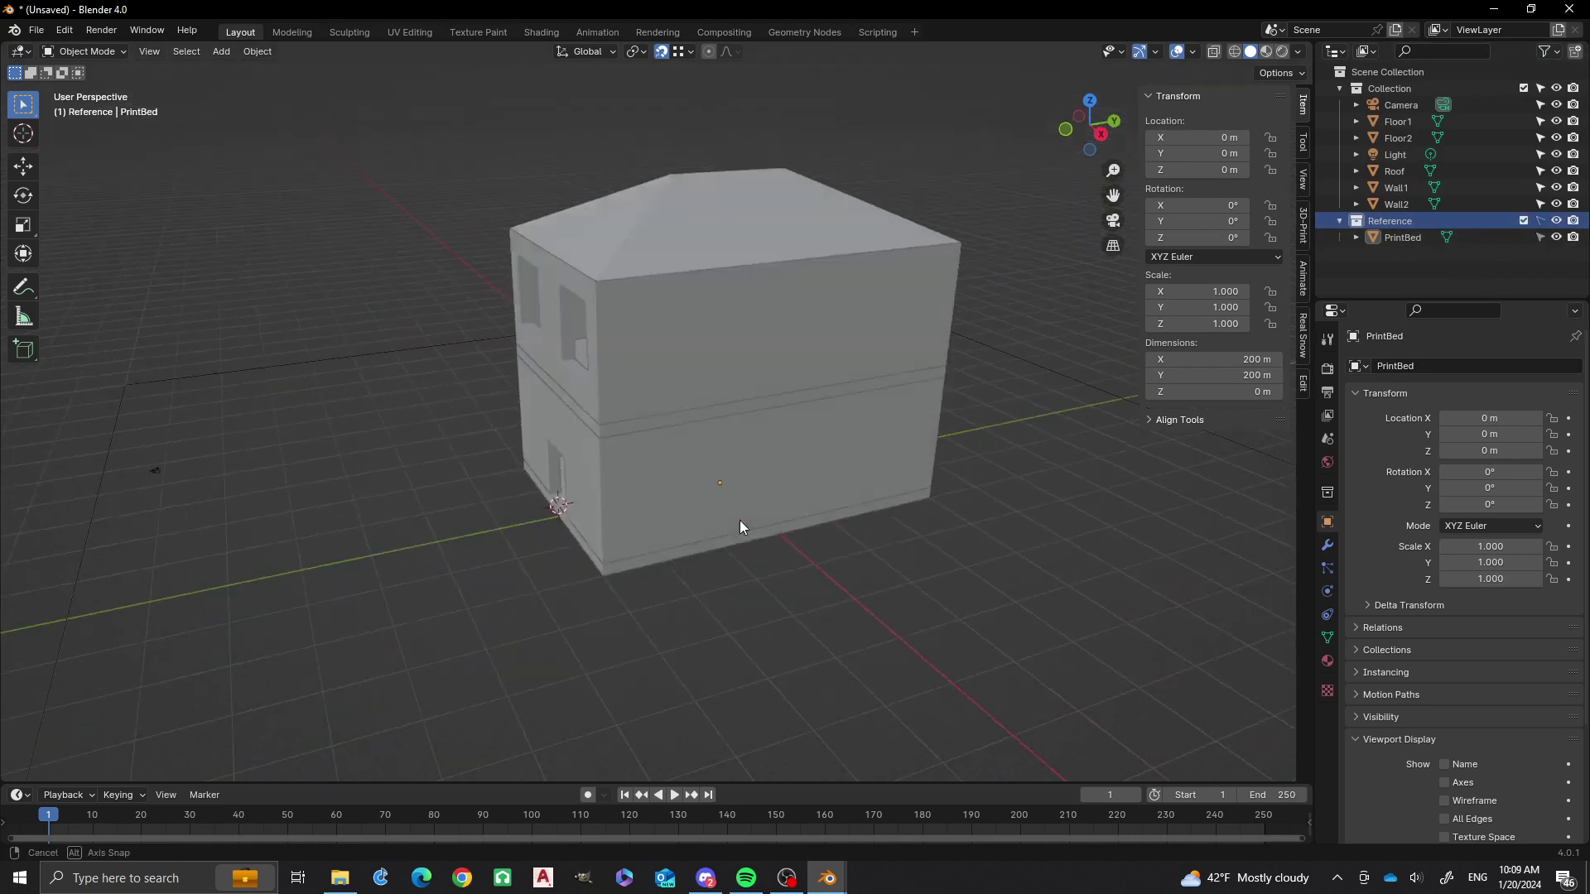
scroll(724, 493, up, 5)
key(z)
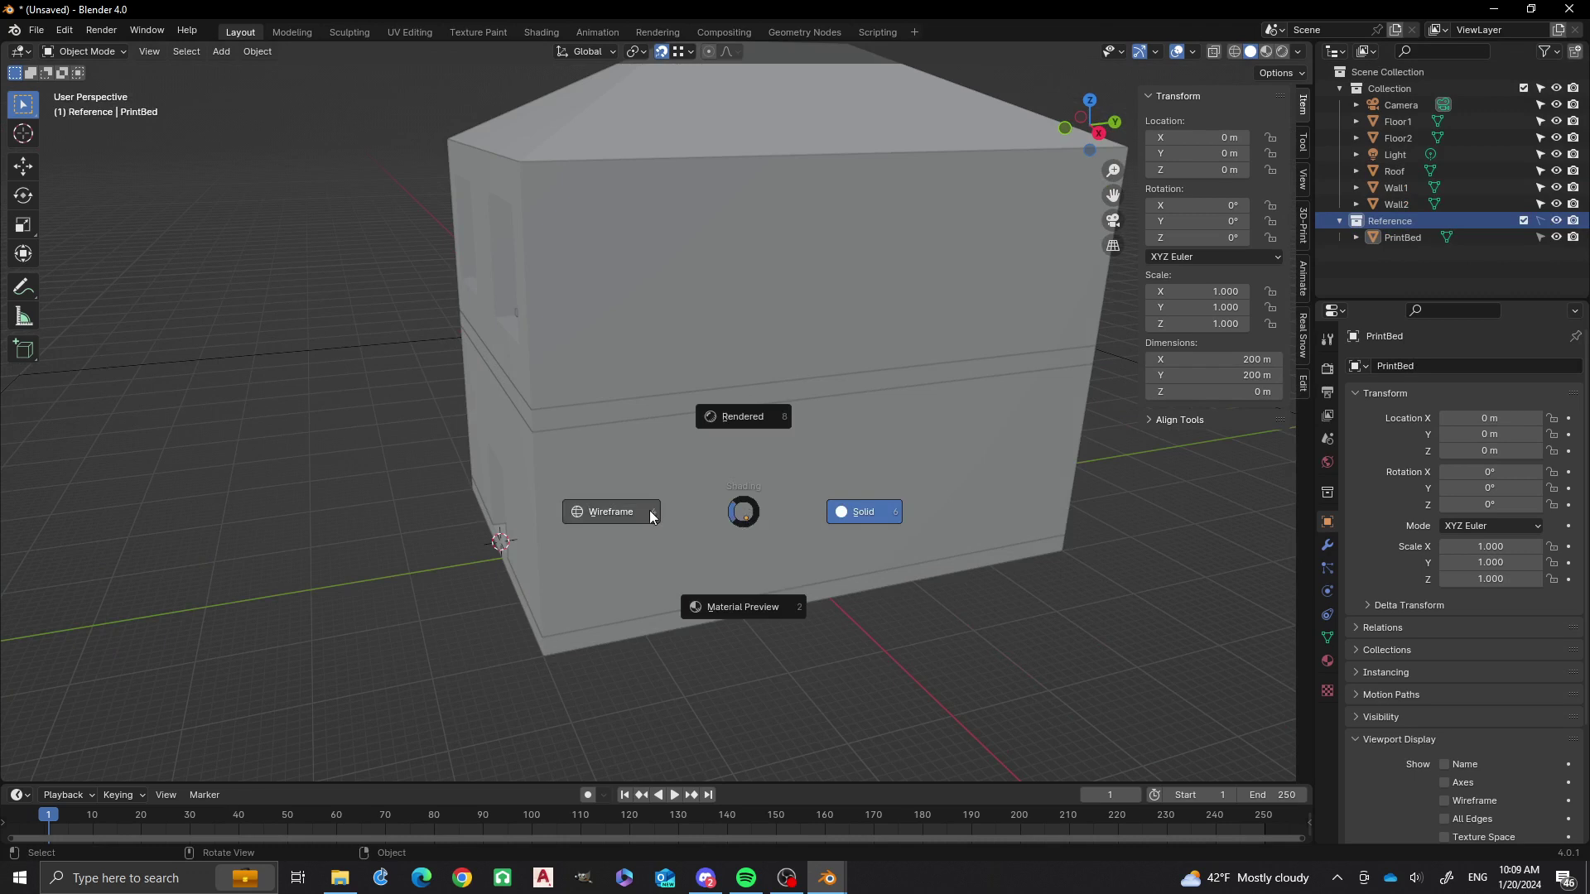
click(649, 510)
Move the light out of the house in the horizontal plane, about -23.3 m in X and -87.9 m in Y.
click(775, 486)
middle_drag(775, 485, 807, 439)
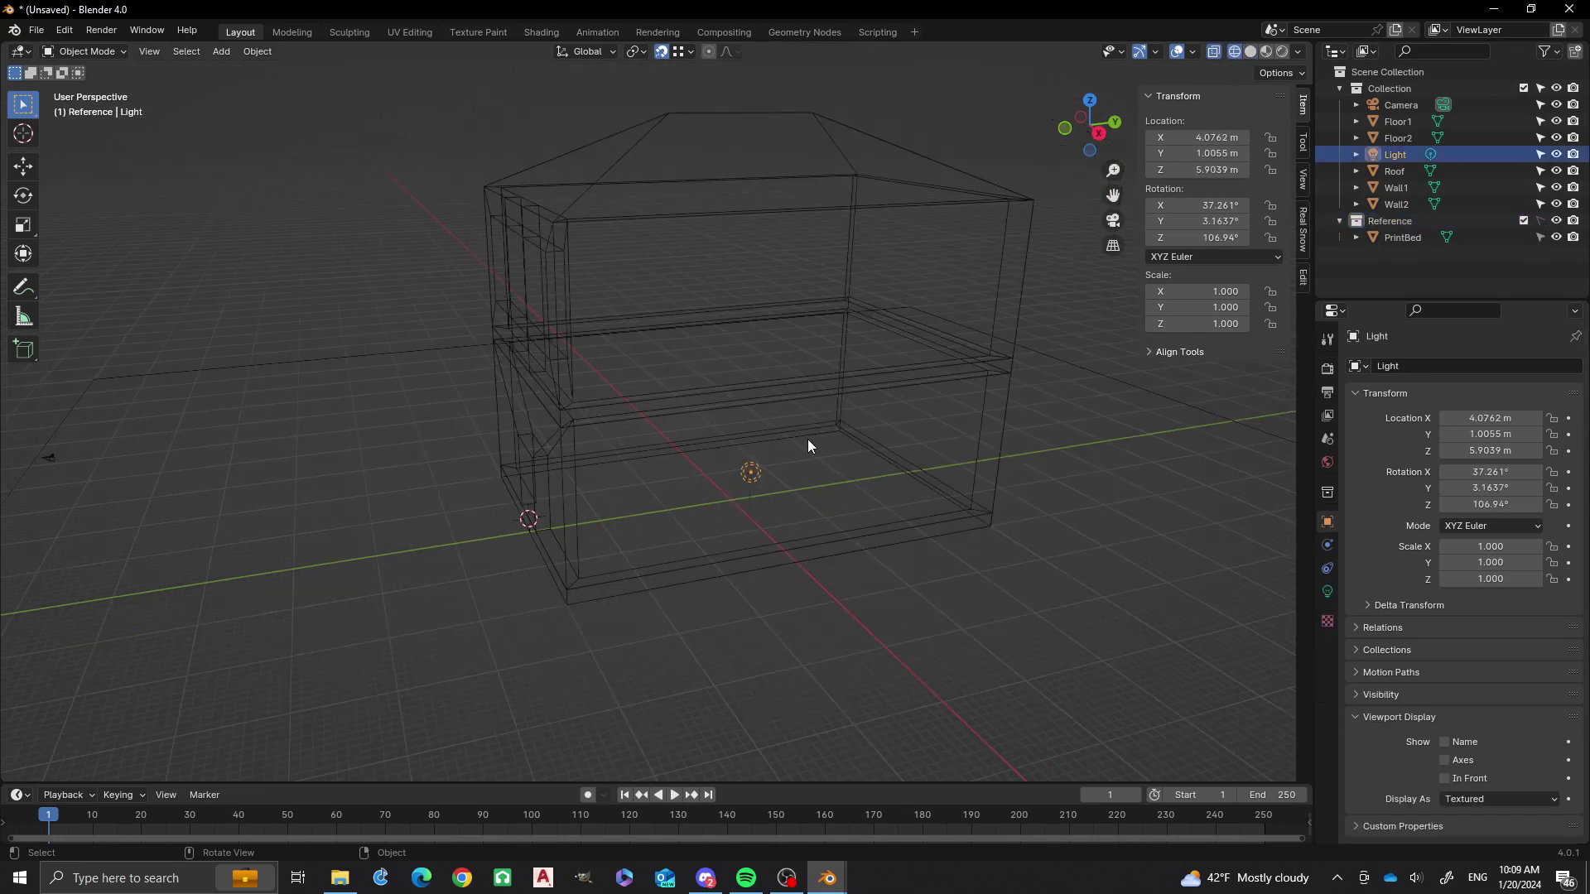
key(g)
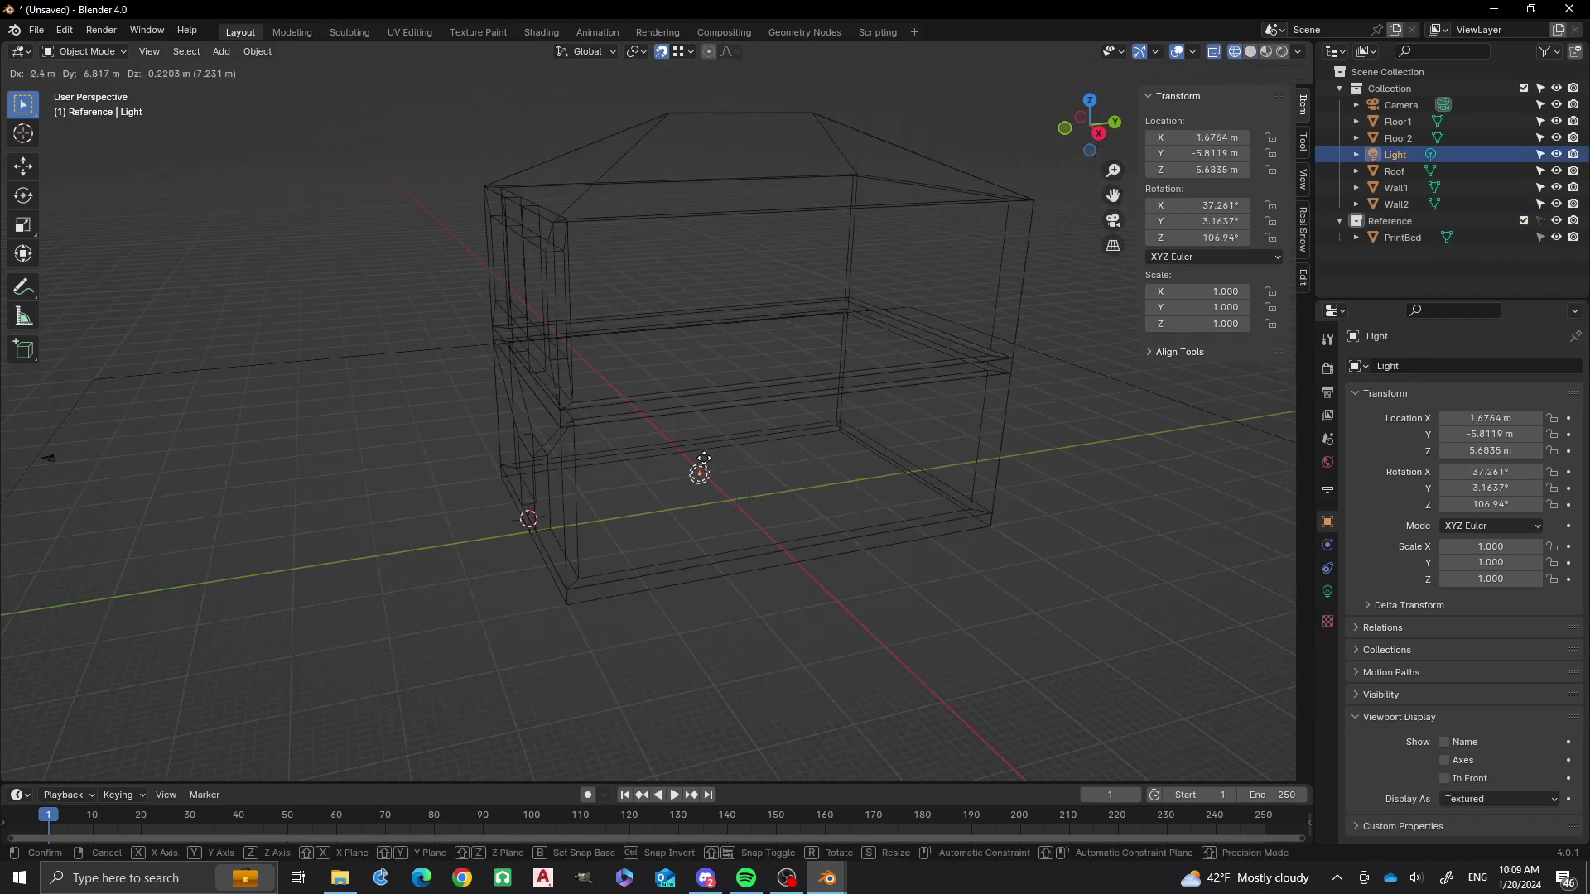
key(shift+z)
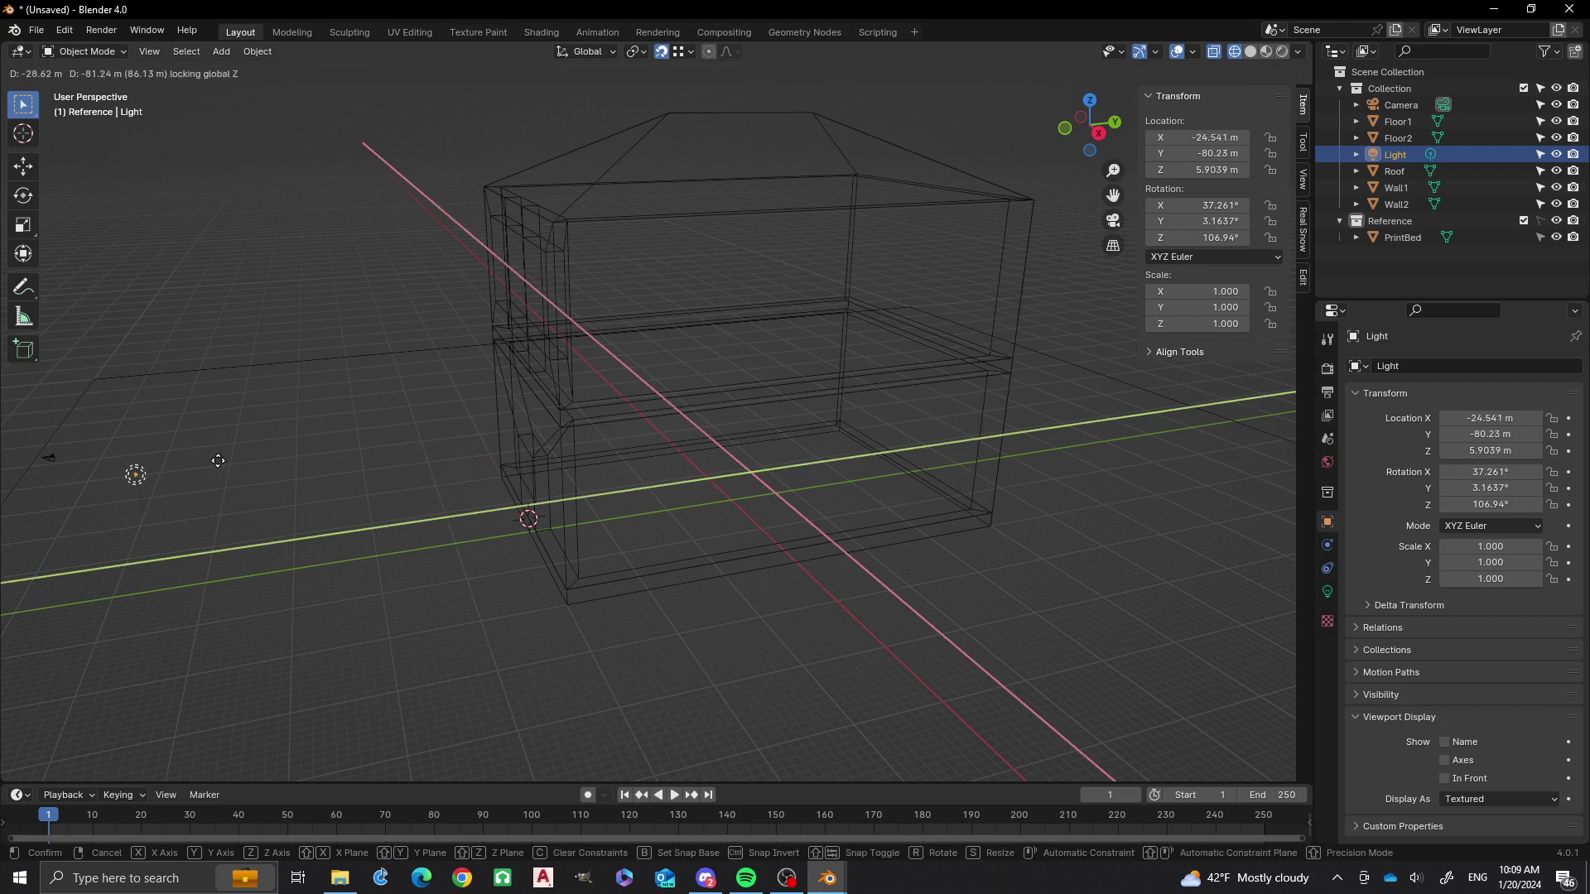
click(162, 479)
Move the light in the front view about -11 m in X and 10.6 m up.
middle_drag(256, 412, 443, 465)
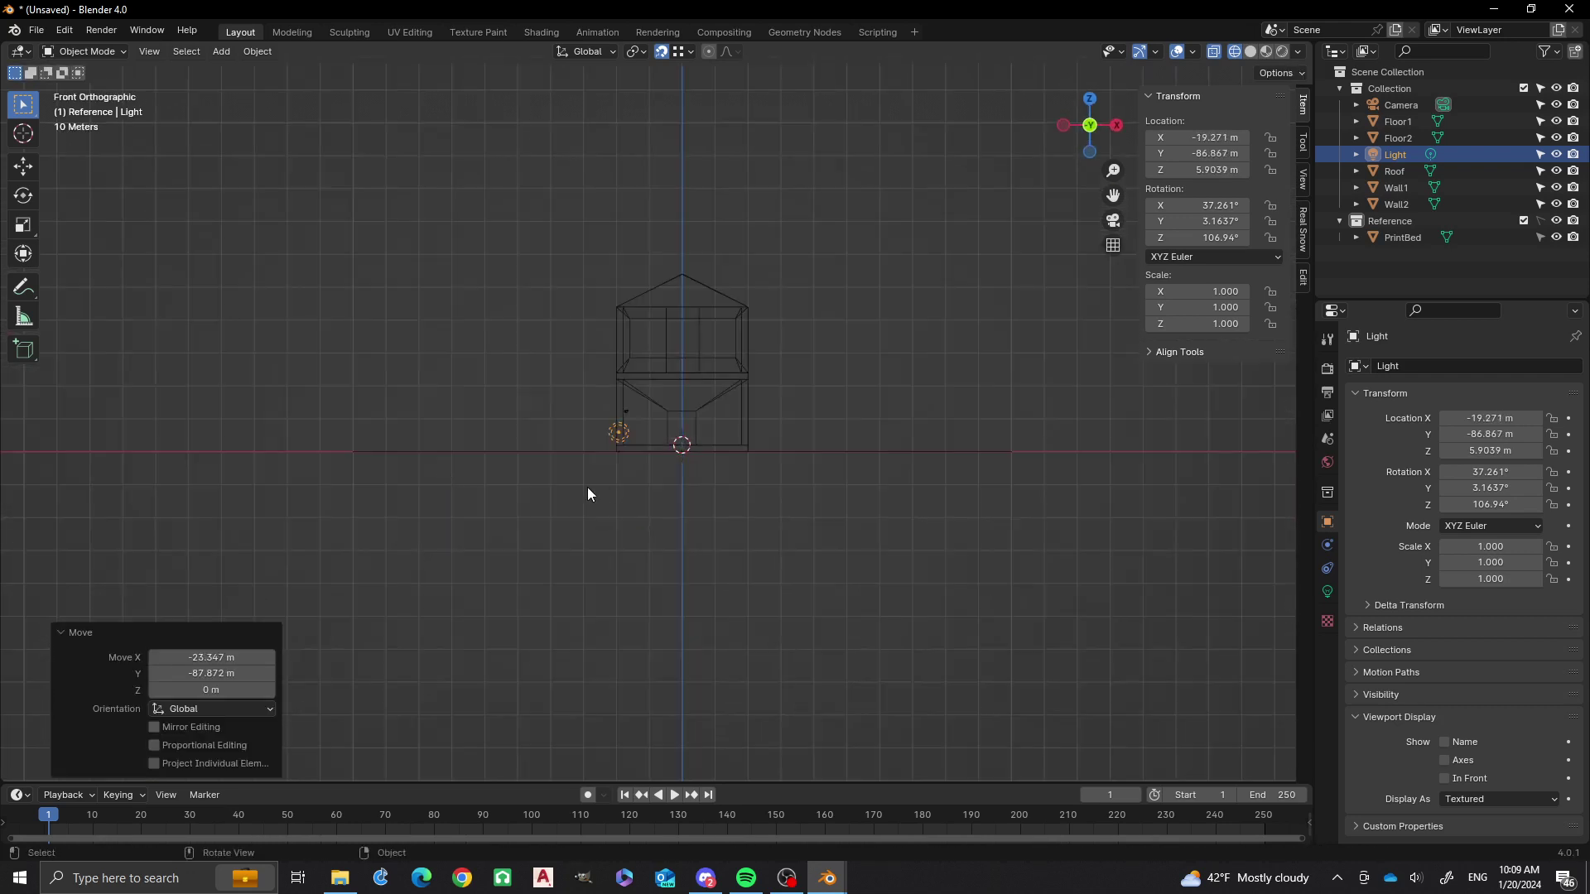
key(g)
click(558, 445)
Move the light and the camera together into the existing Reference collection.
middle_drag(655, 497, 547, 542)
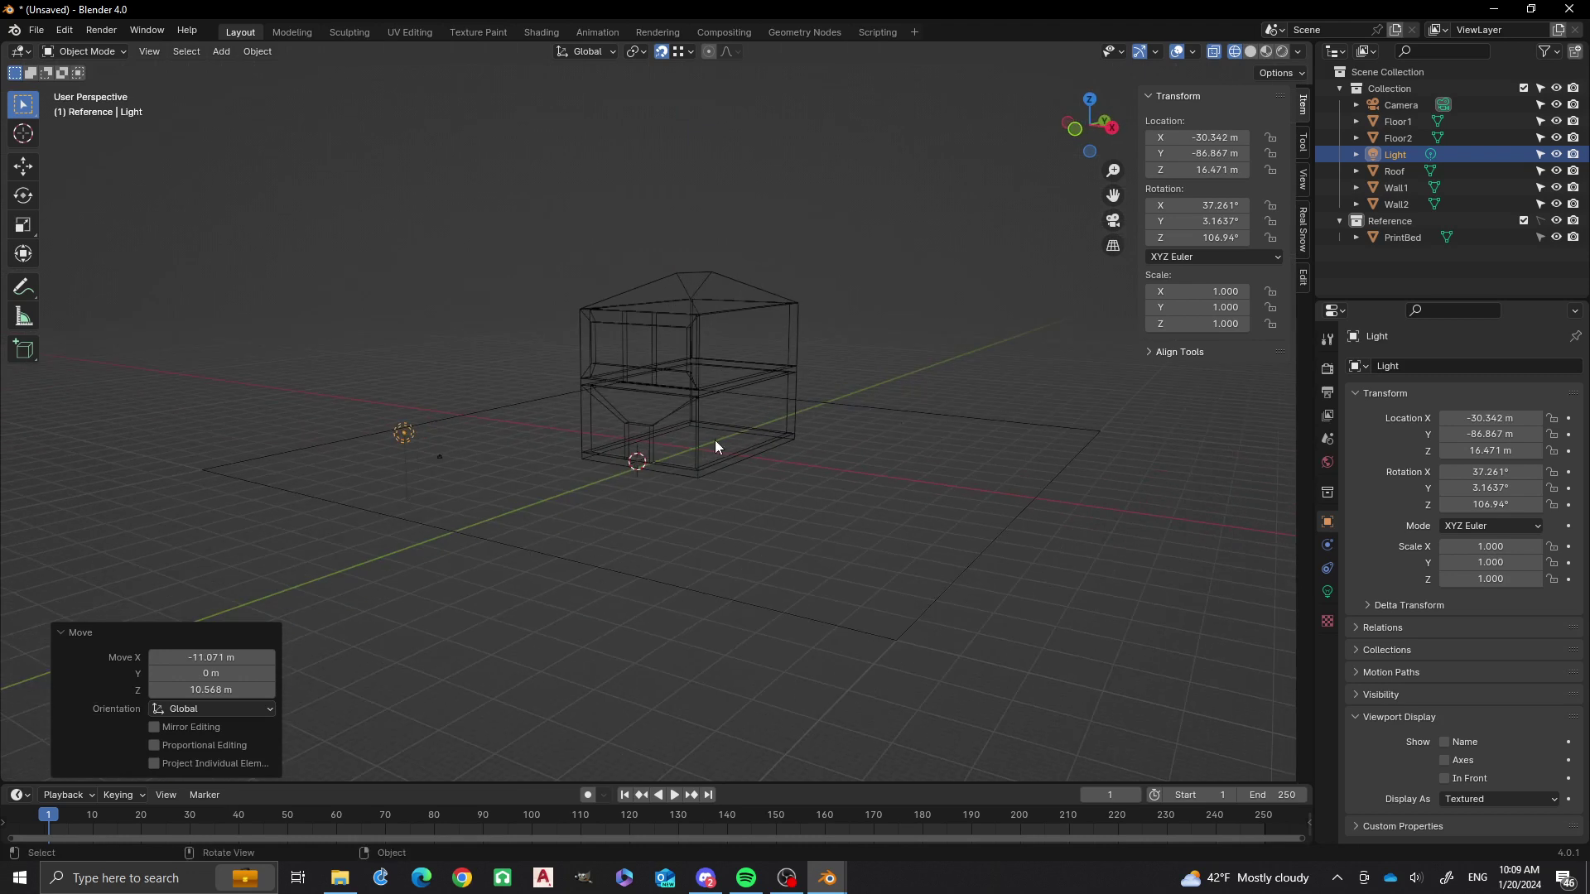
scroll(458, 479, up, 1)
click(374, 473)
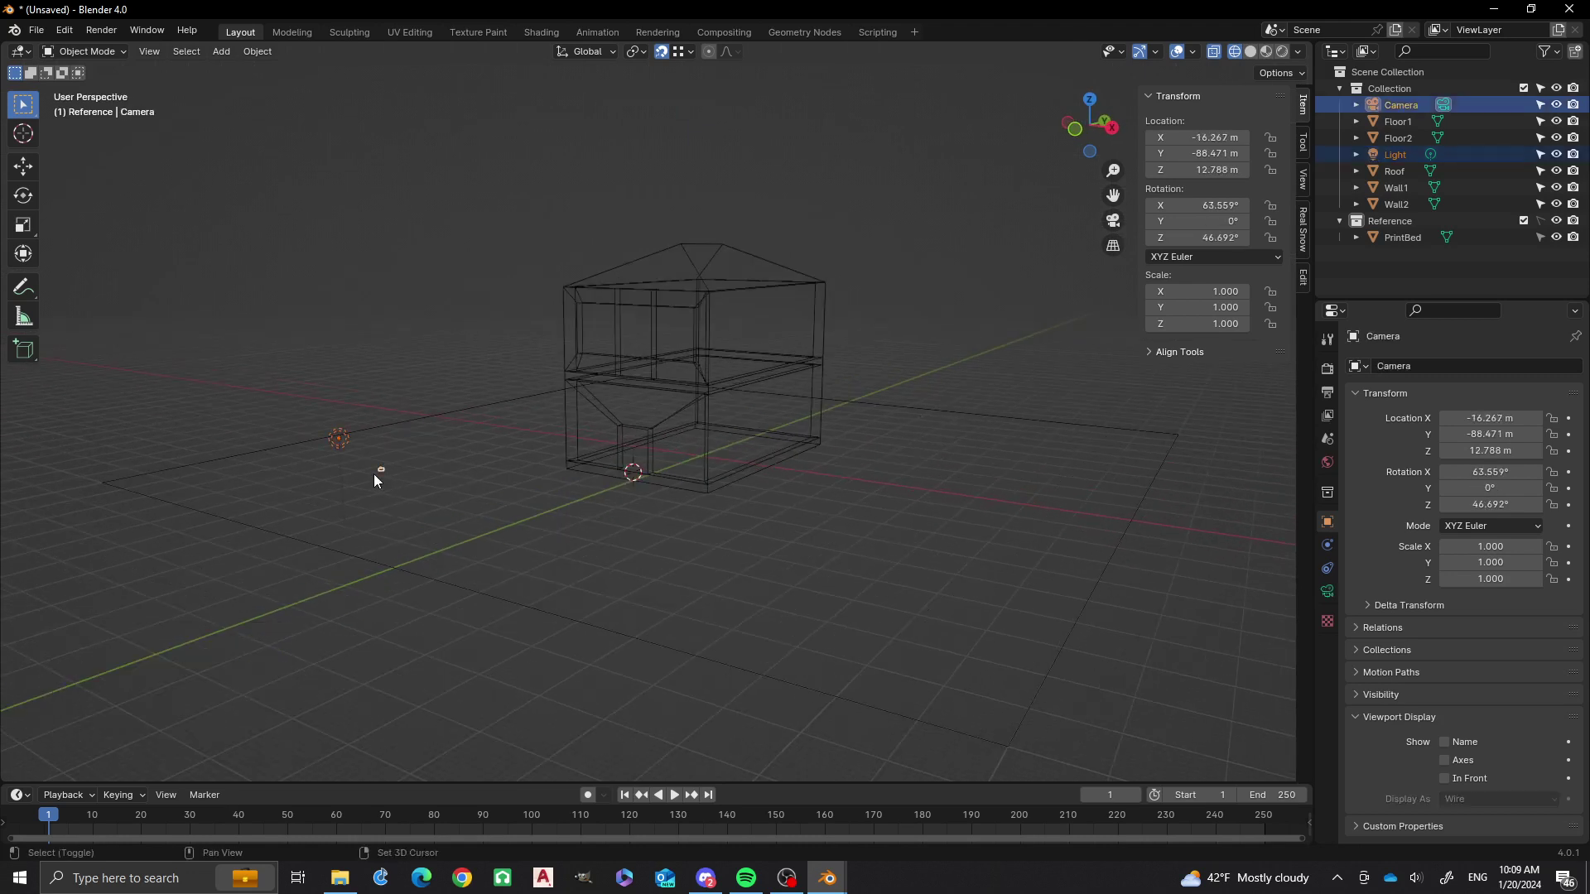
key(m)
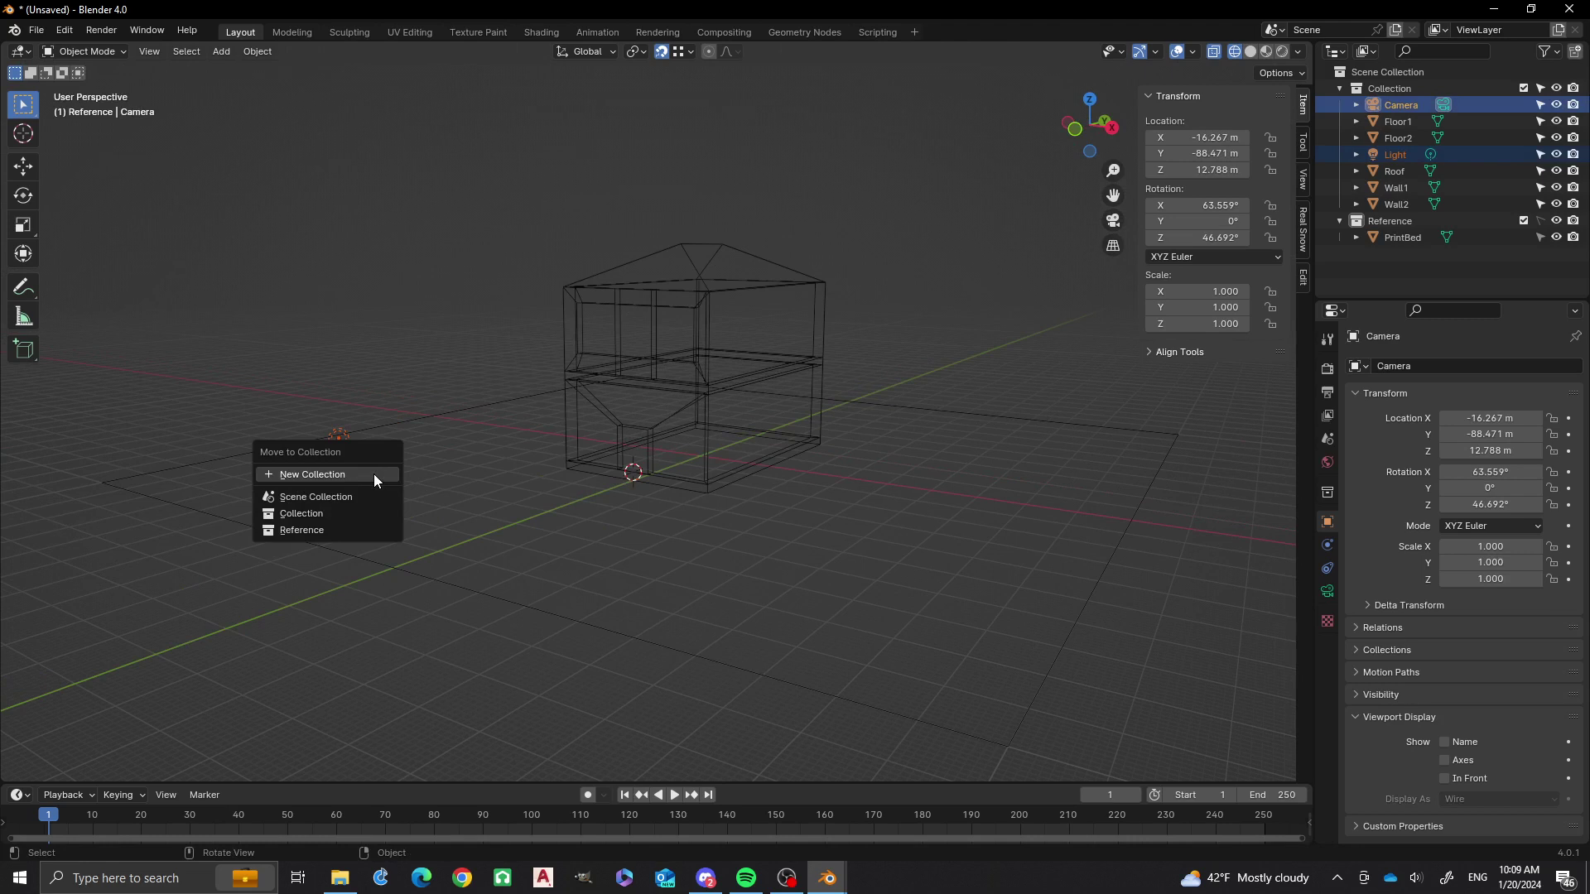
click(316, 529)
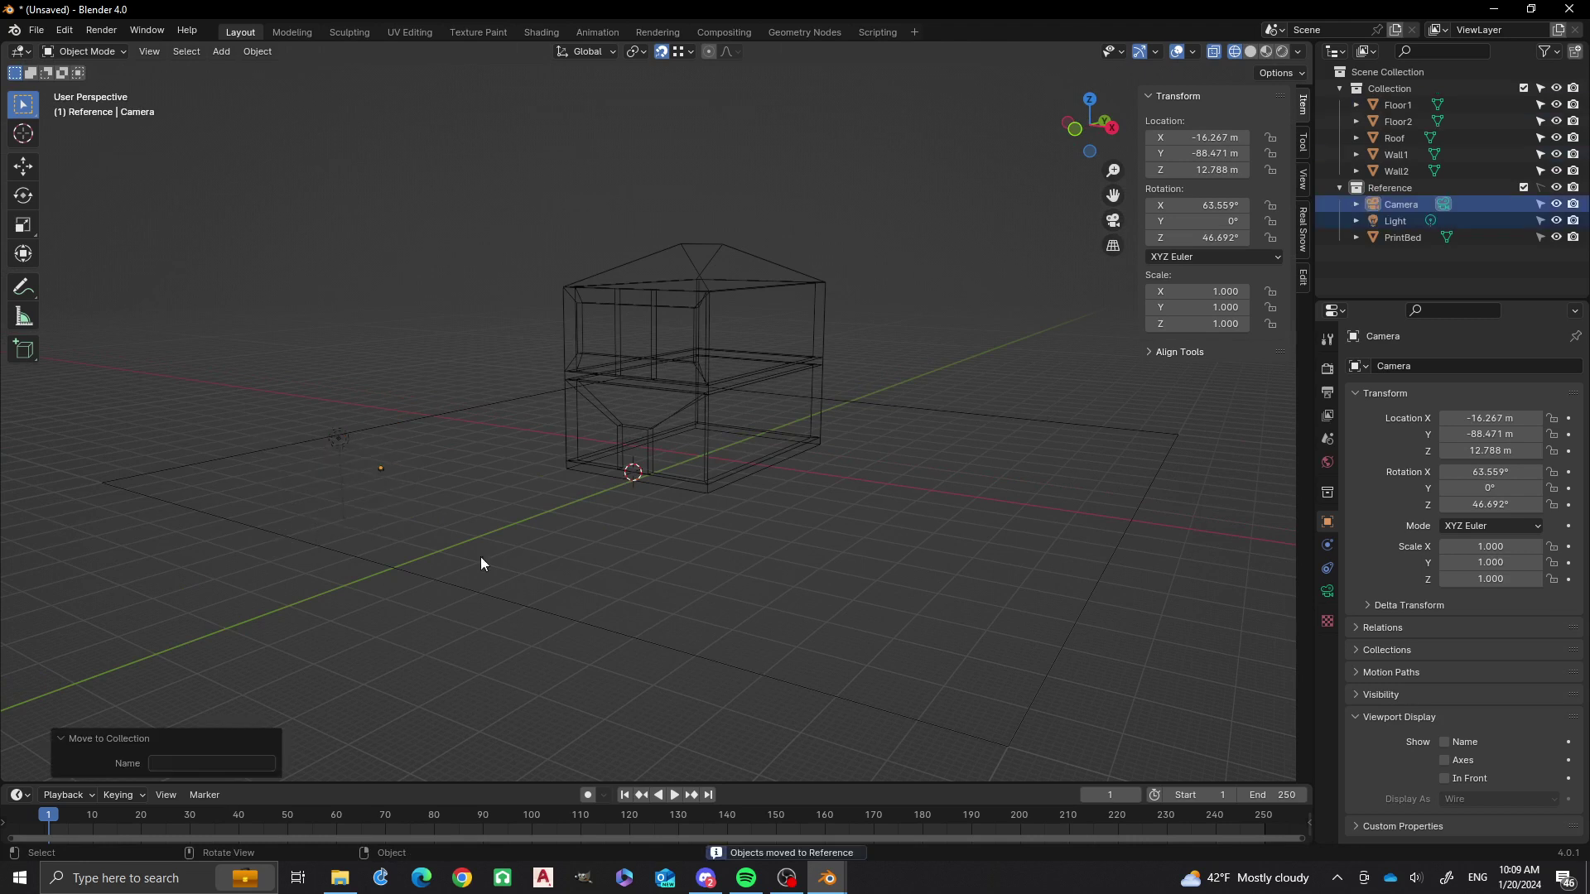
Try to box-select the camera and light, and return the viewport to solid display.
drag(450, 585, 259, 404)
key(z)
click(607, 453)
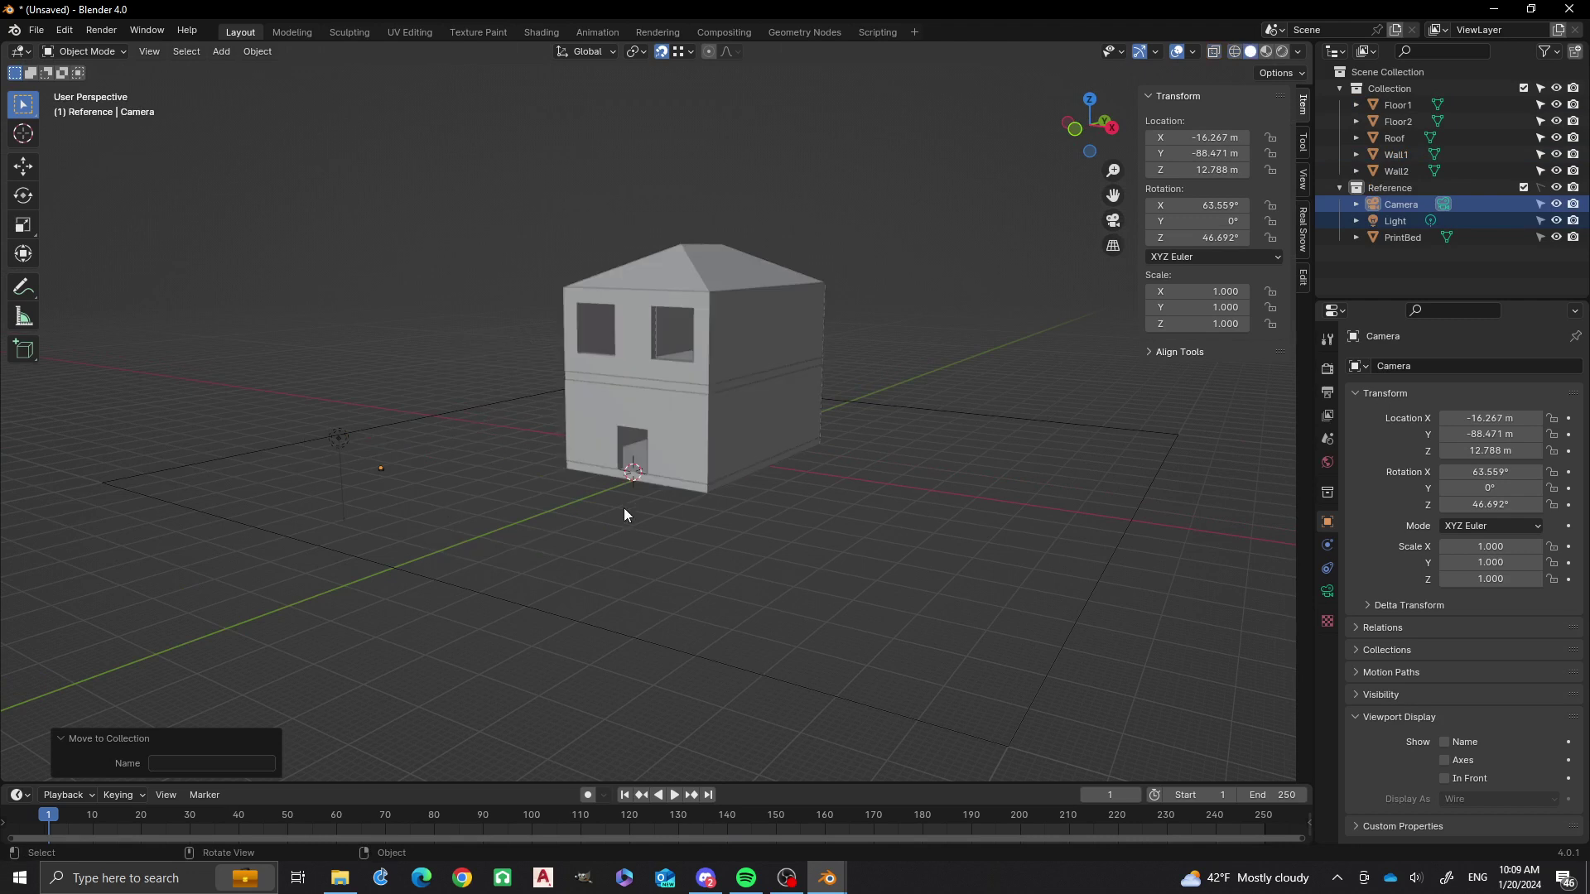
Move the lower storey's Wall1 and Floor1 objects into a new collection named Floor1.
middle_drag(625, 513, 586, 539)
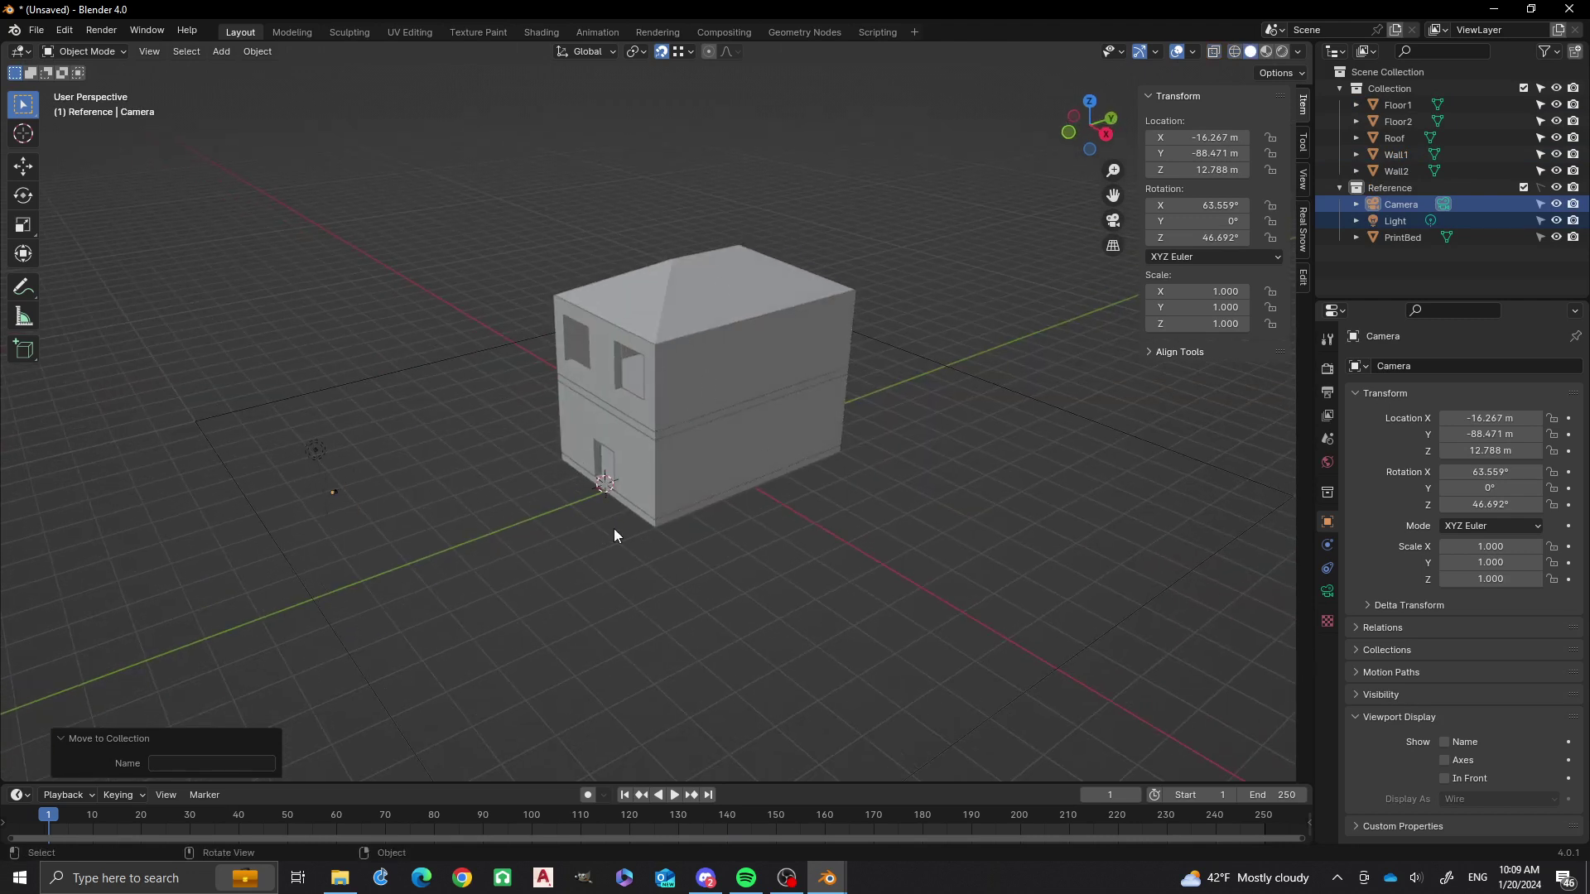
middle_drag(548, 486, 599, 487)
middle_drag(709, 520, 661, 495)
middle_drag(581, 425, 696, 454)
scroll(733, 354, up, 1)
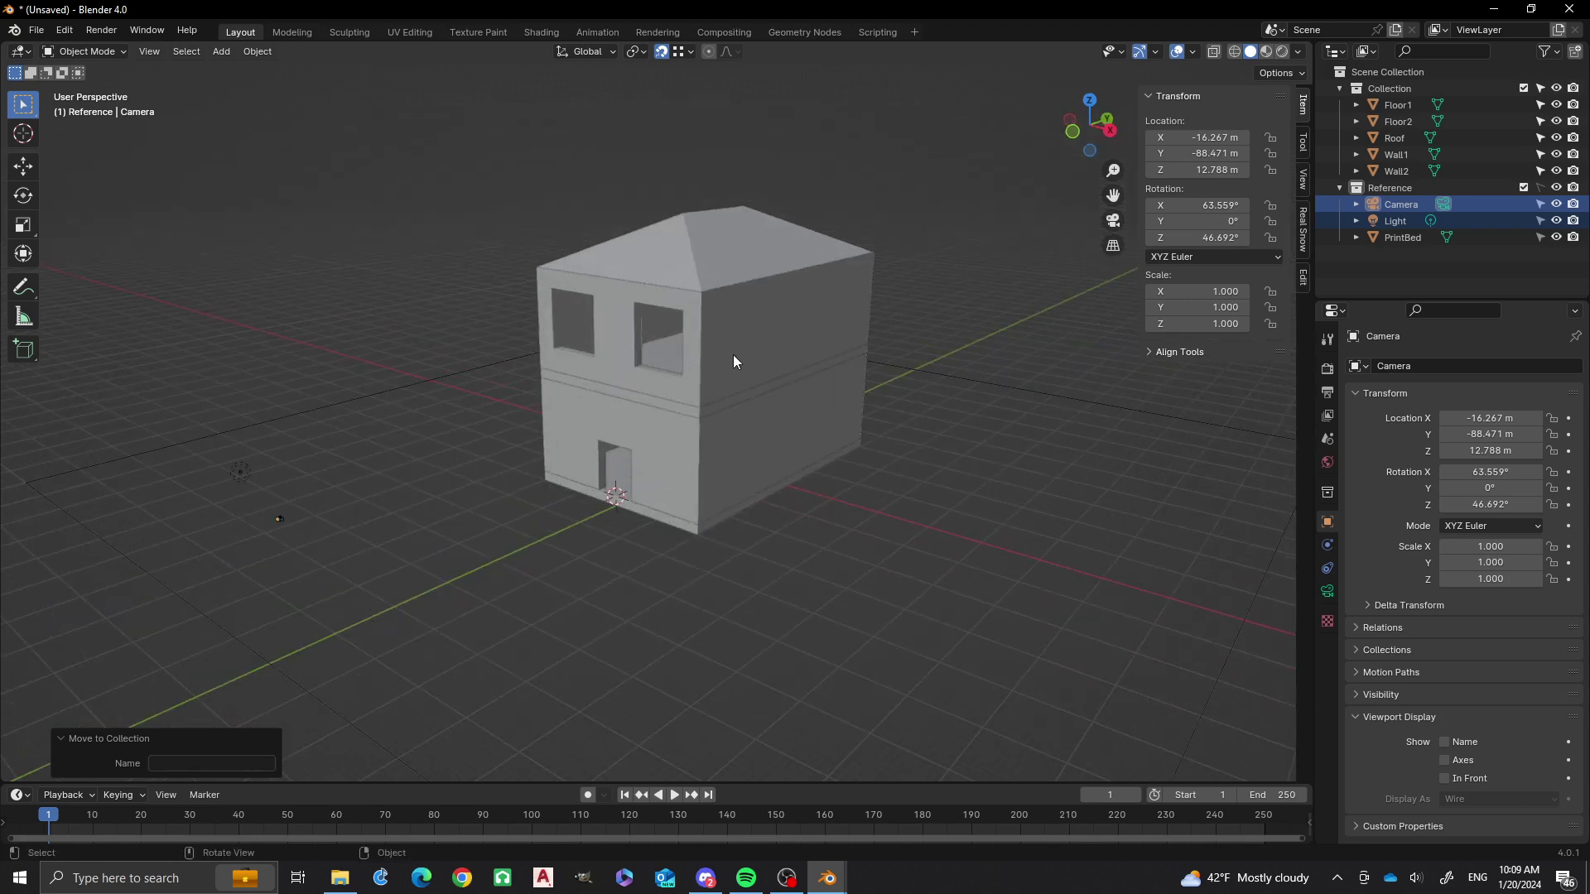
shift+middle_drag(631, 354, 576, 401)
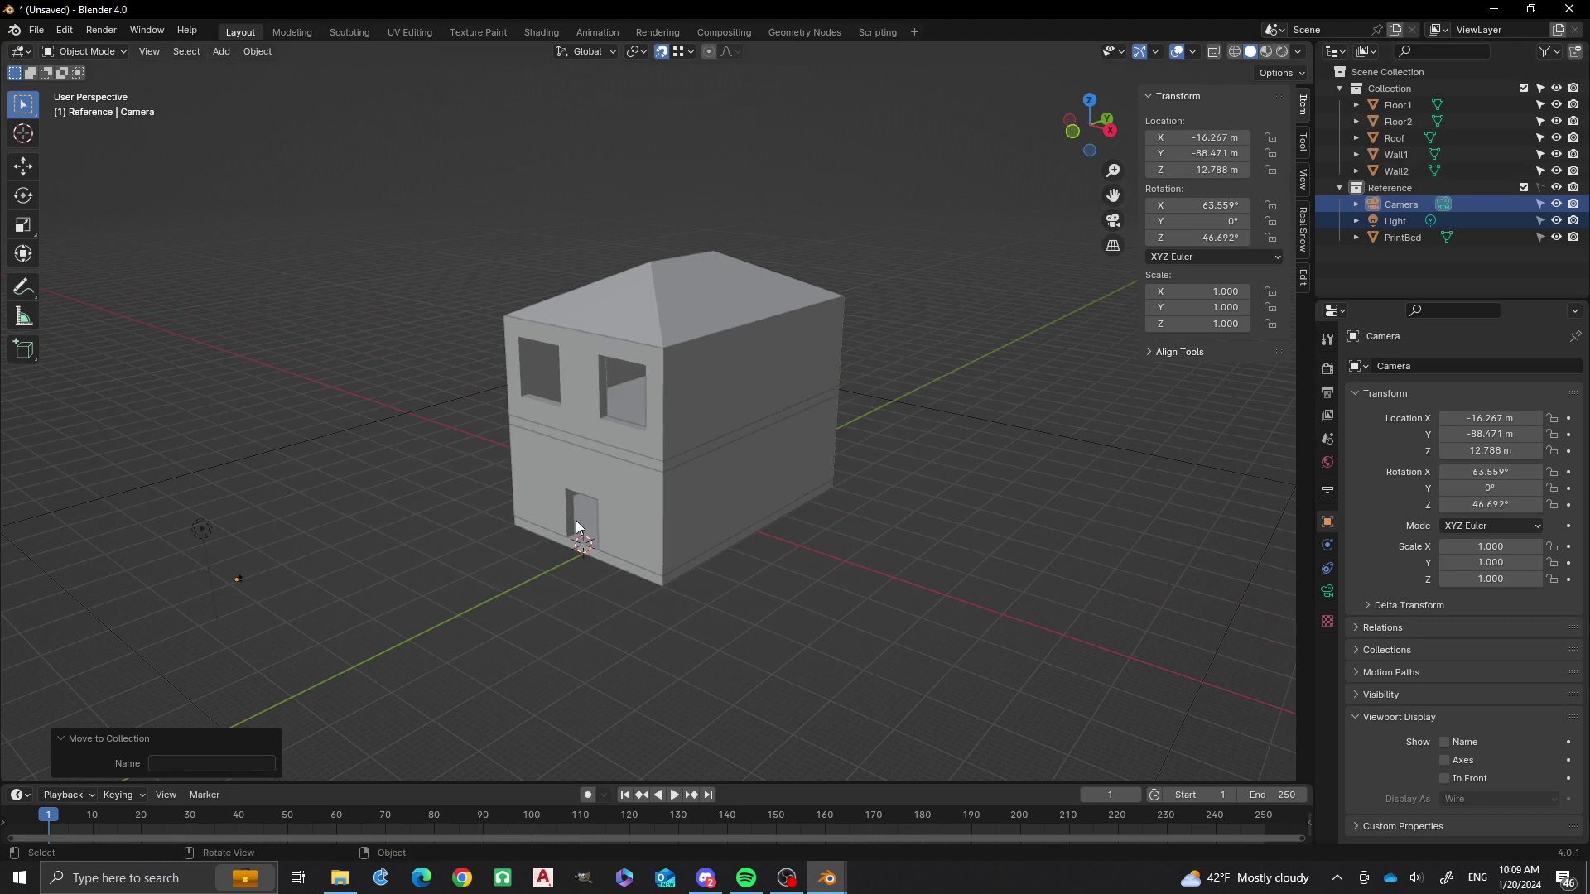
click(599, 554)
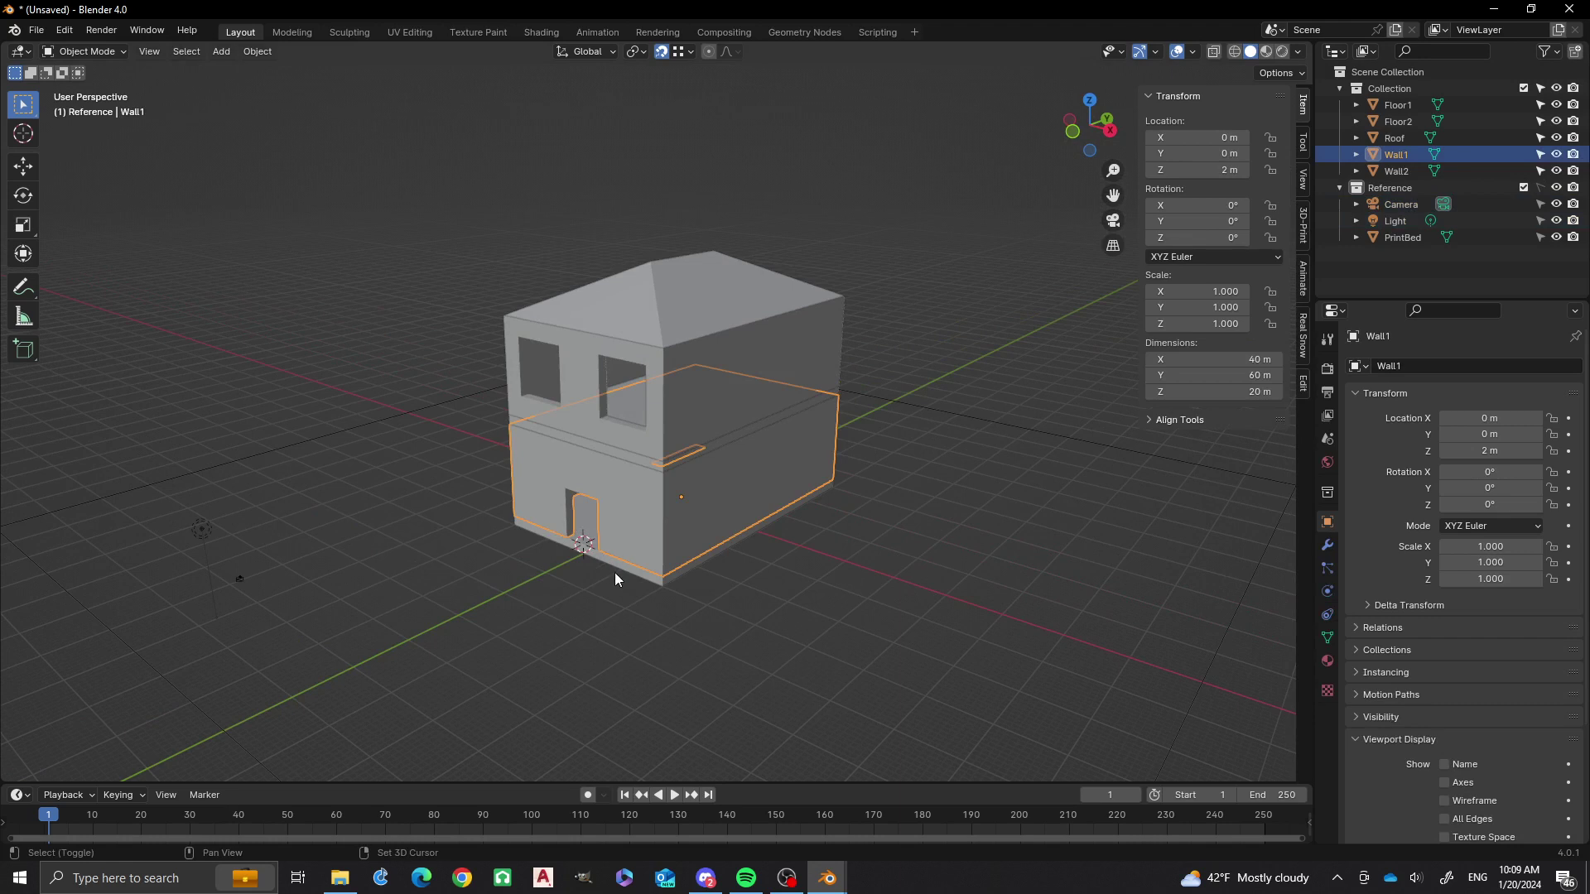
shift+click(616, 564)
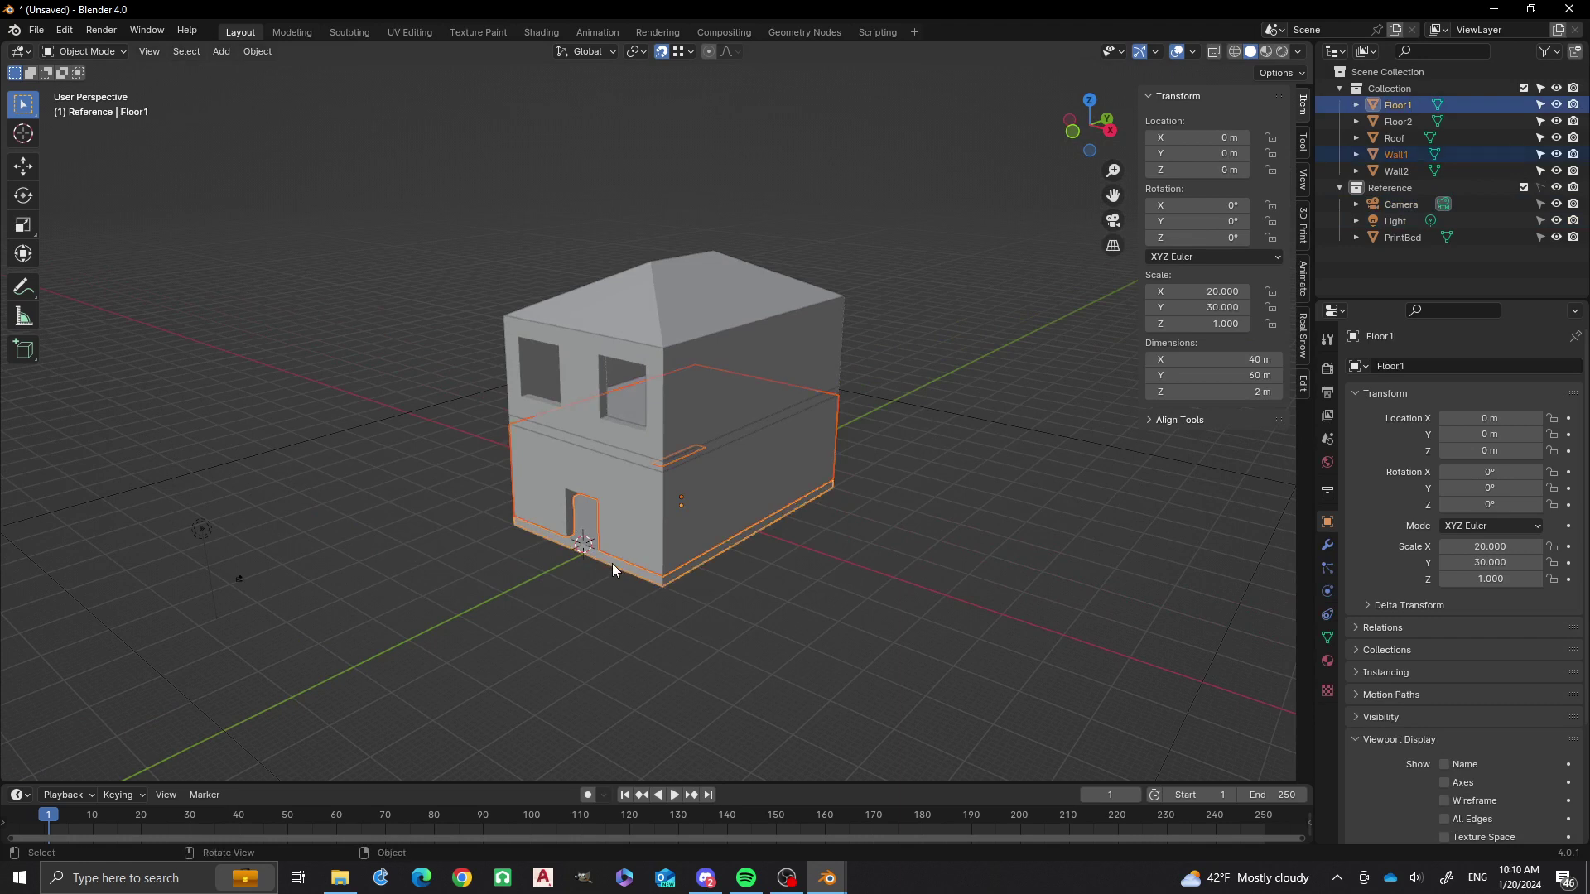
key(m)
click(551, 508)
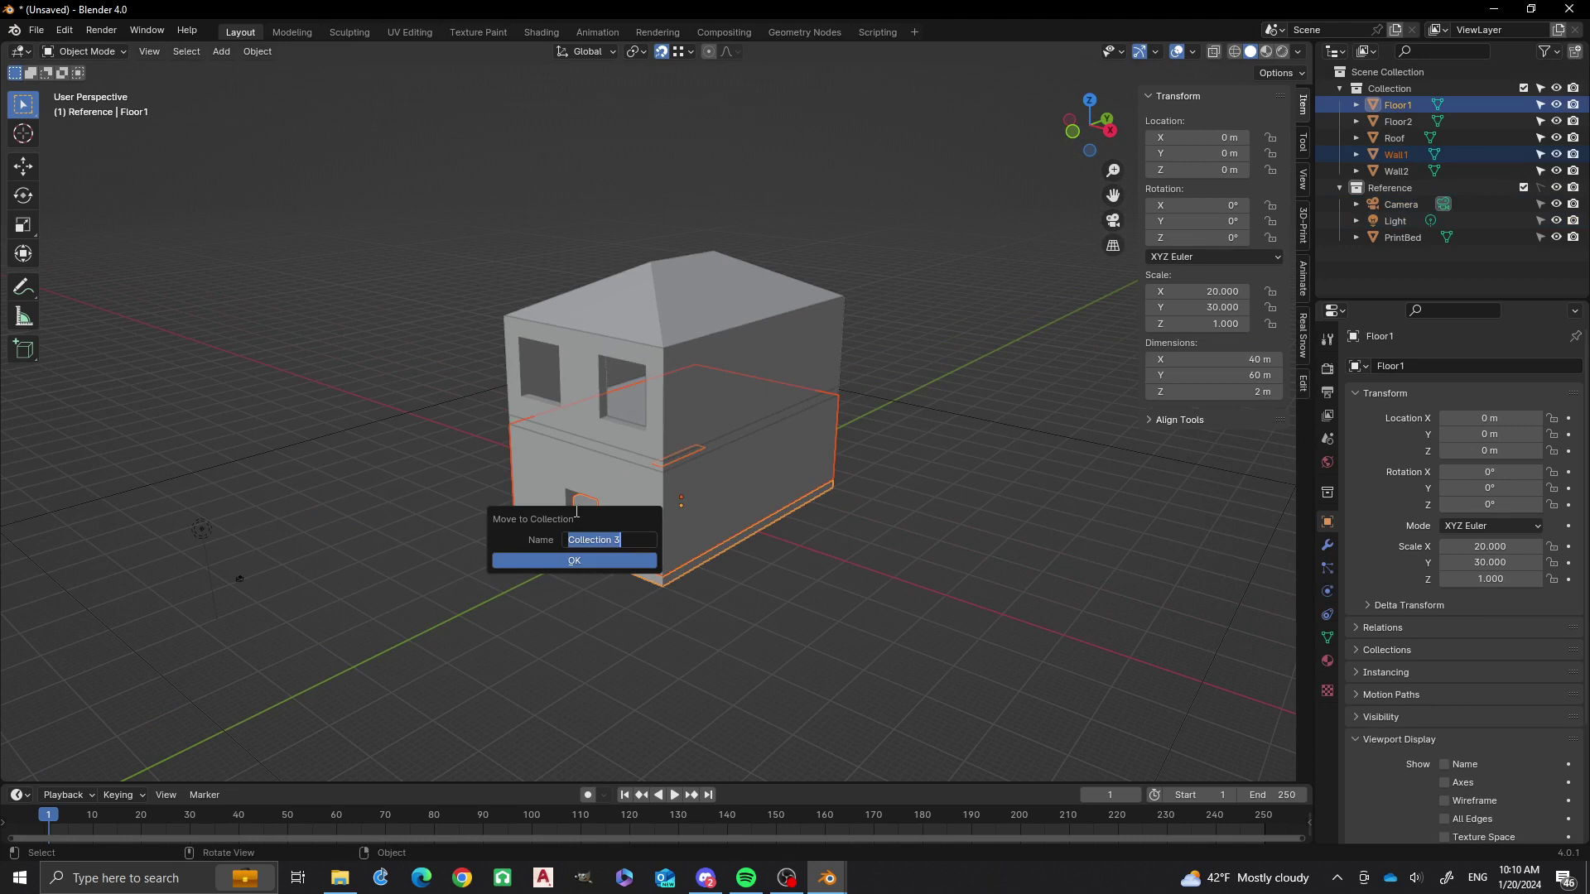
text(Floor1)
click(574, 559)
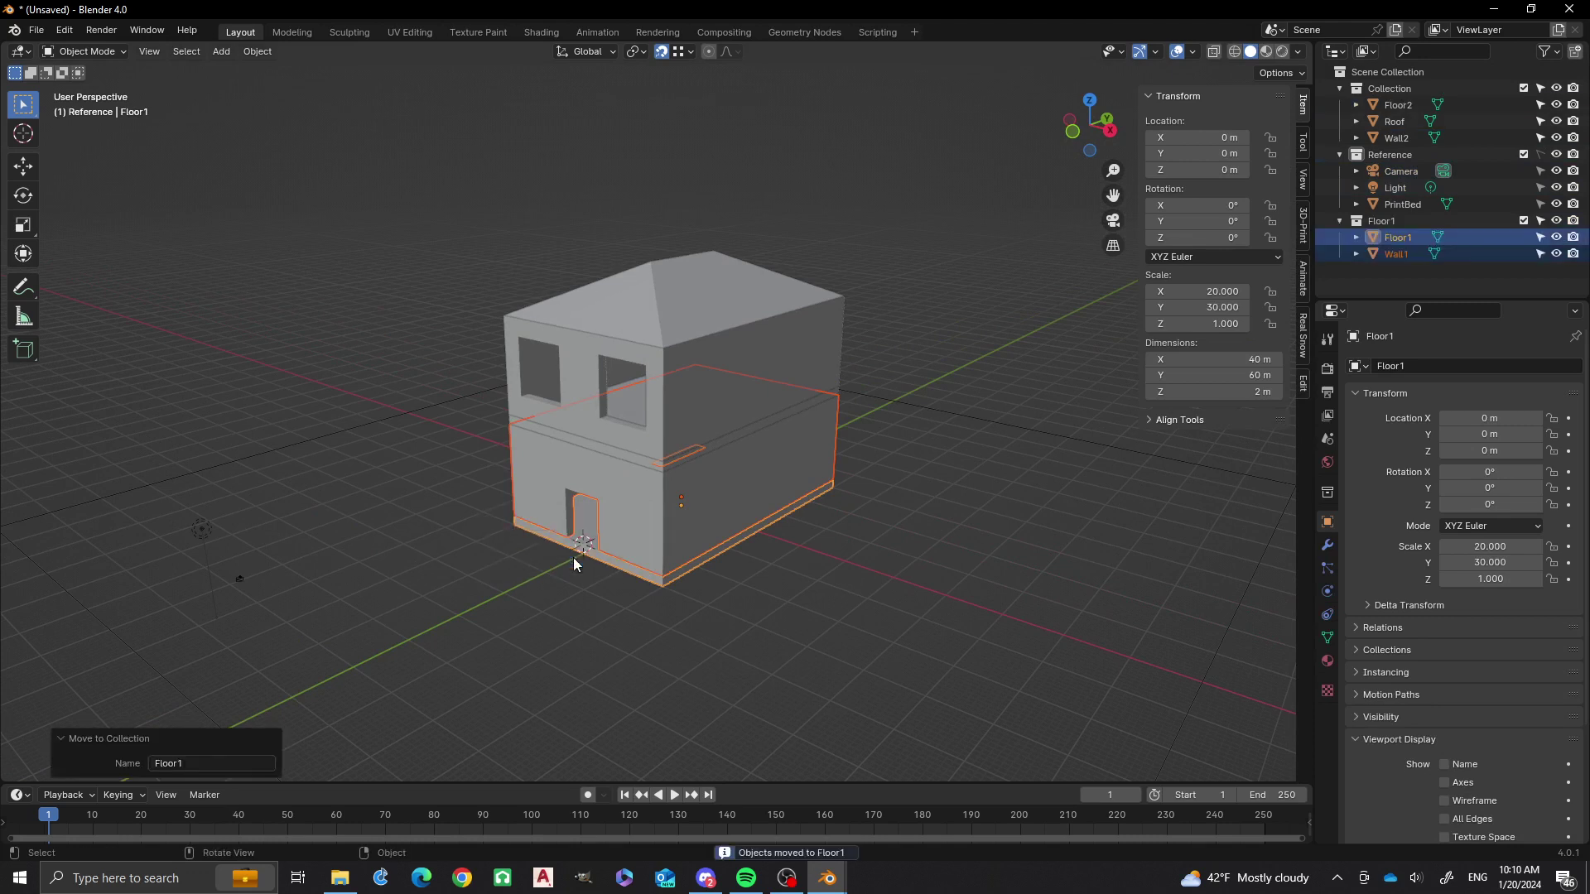
Move the upper storey's Floor2 and Wall2 objects into a new collection named Floor2.
click(646, 463)
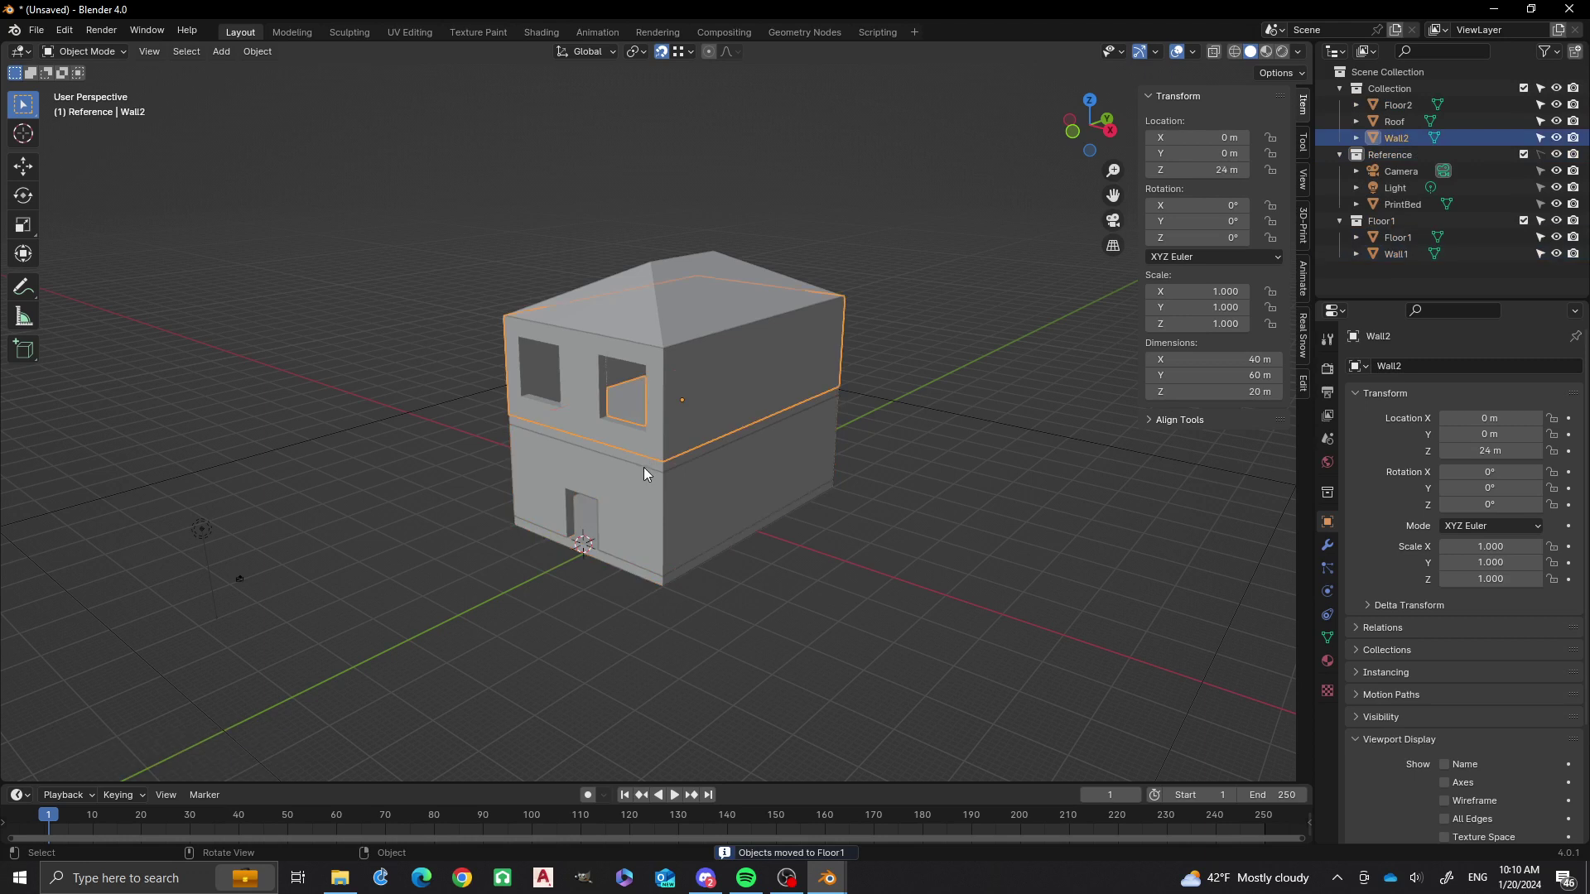
shift+click(646, 459)
shift+click(648, 465)
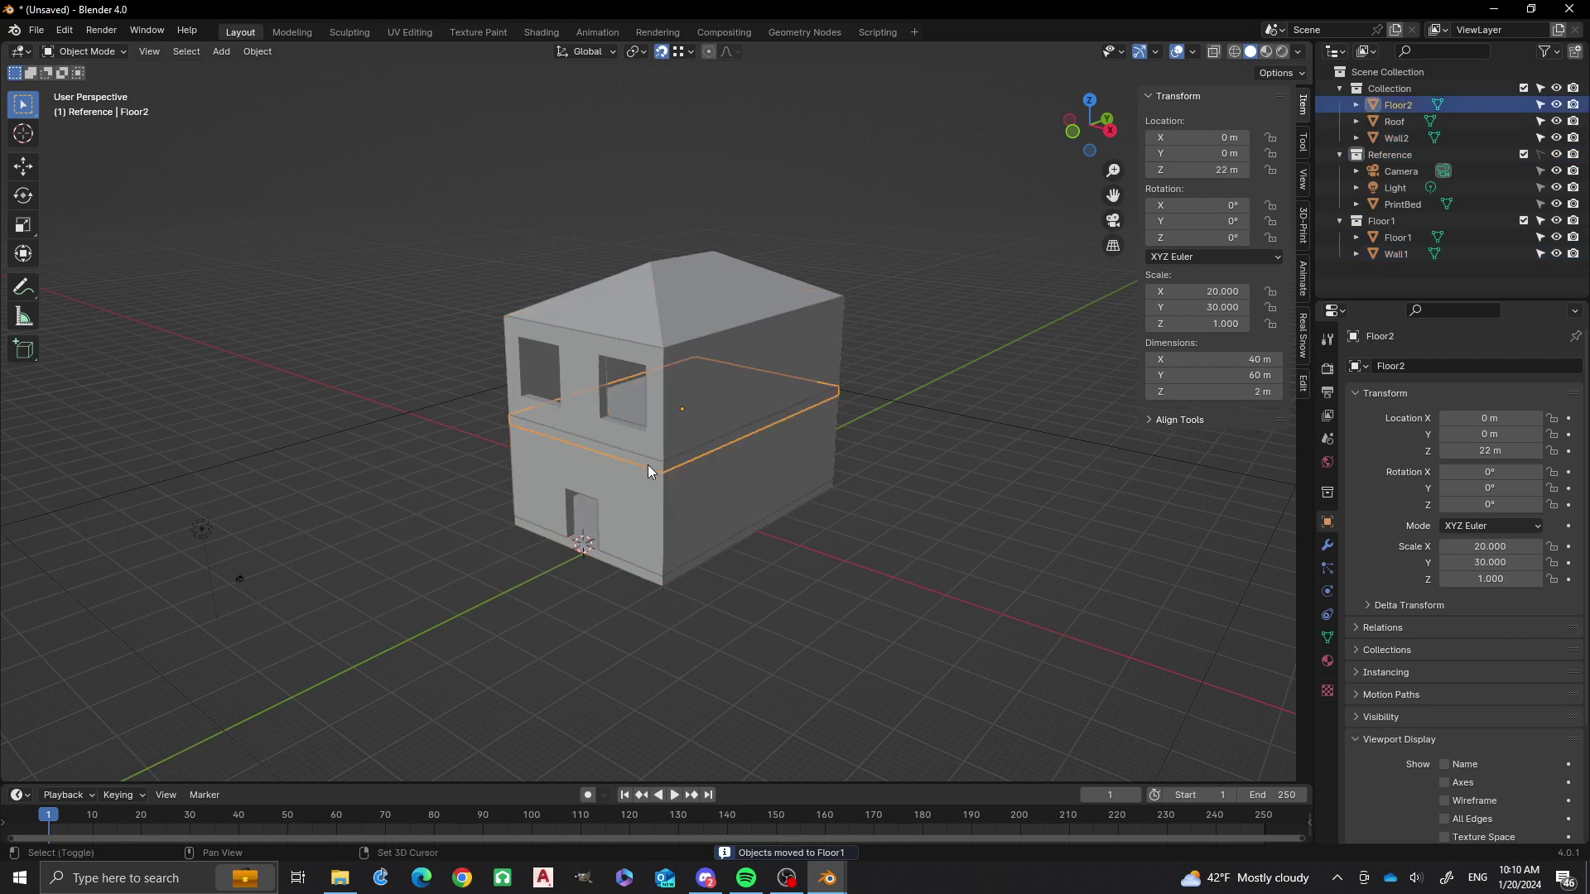
shift+click(661, 401)
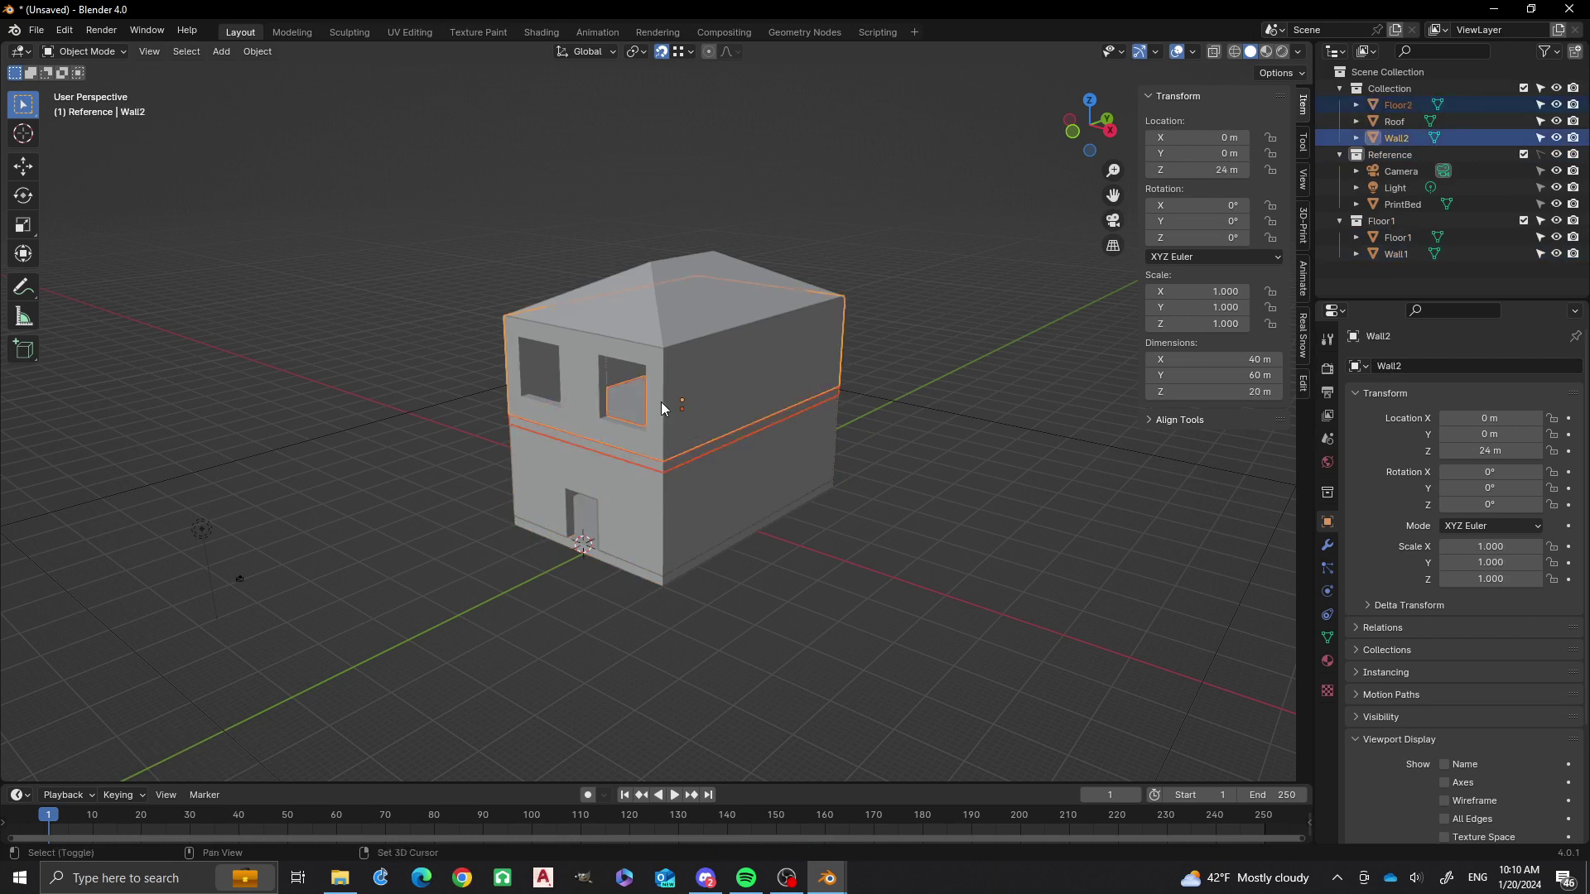
key(m)
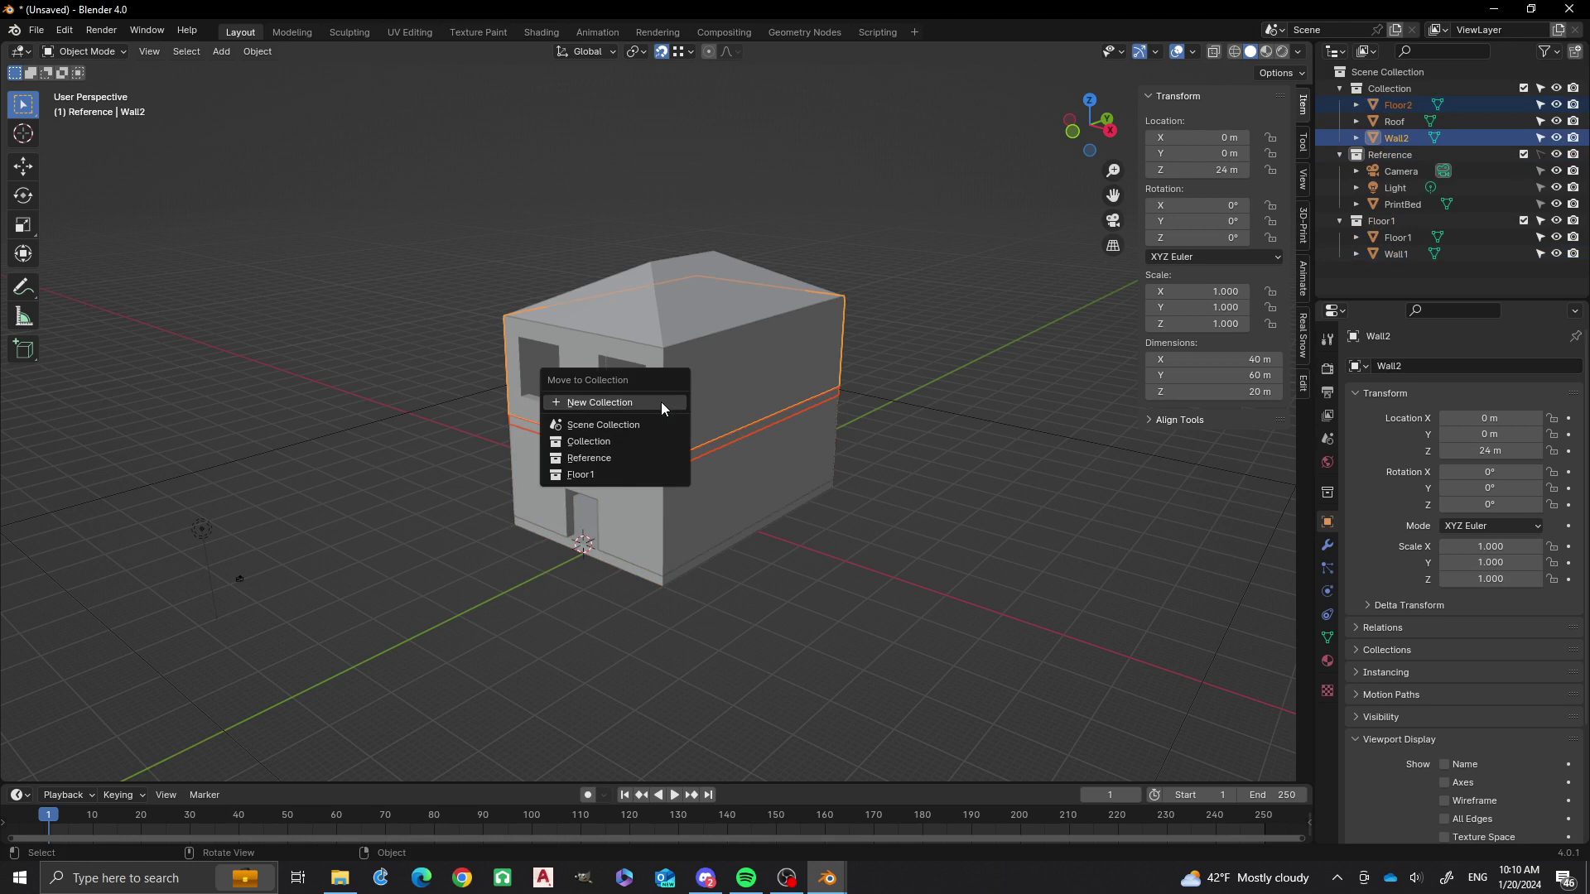
click(661, 401)
text(Floor)
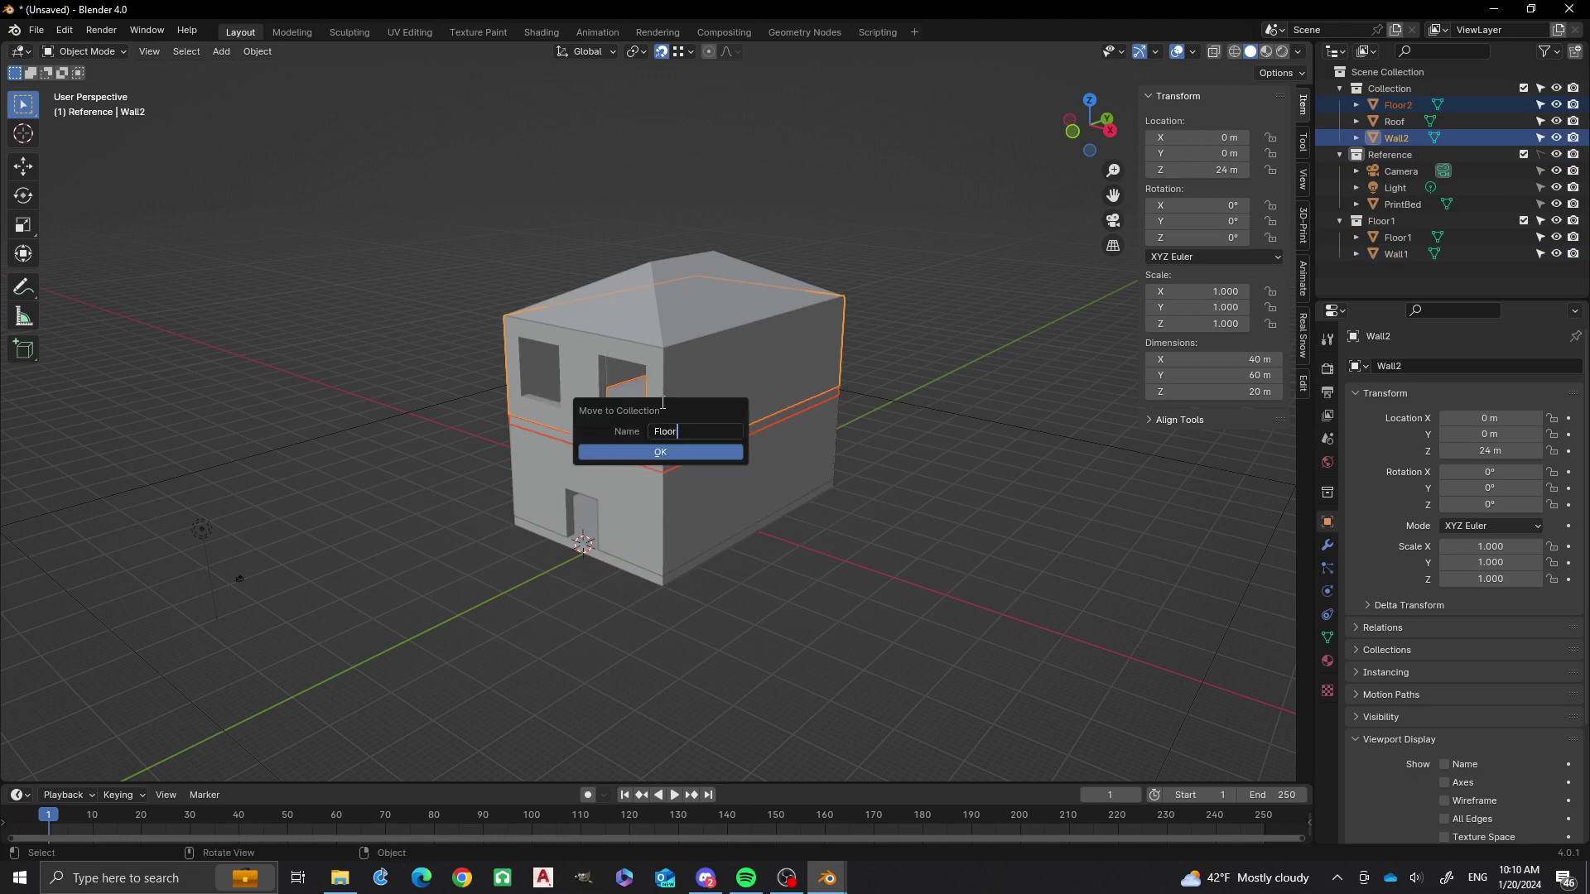
text(2)
click(674, 452)
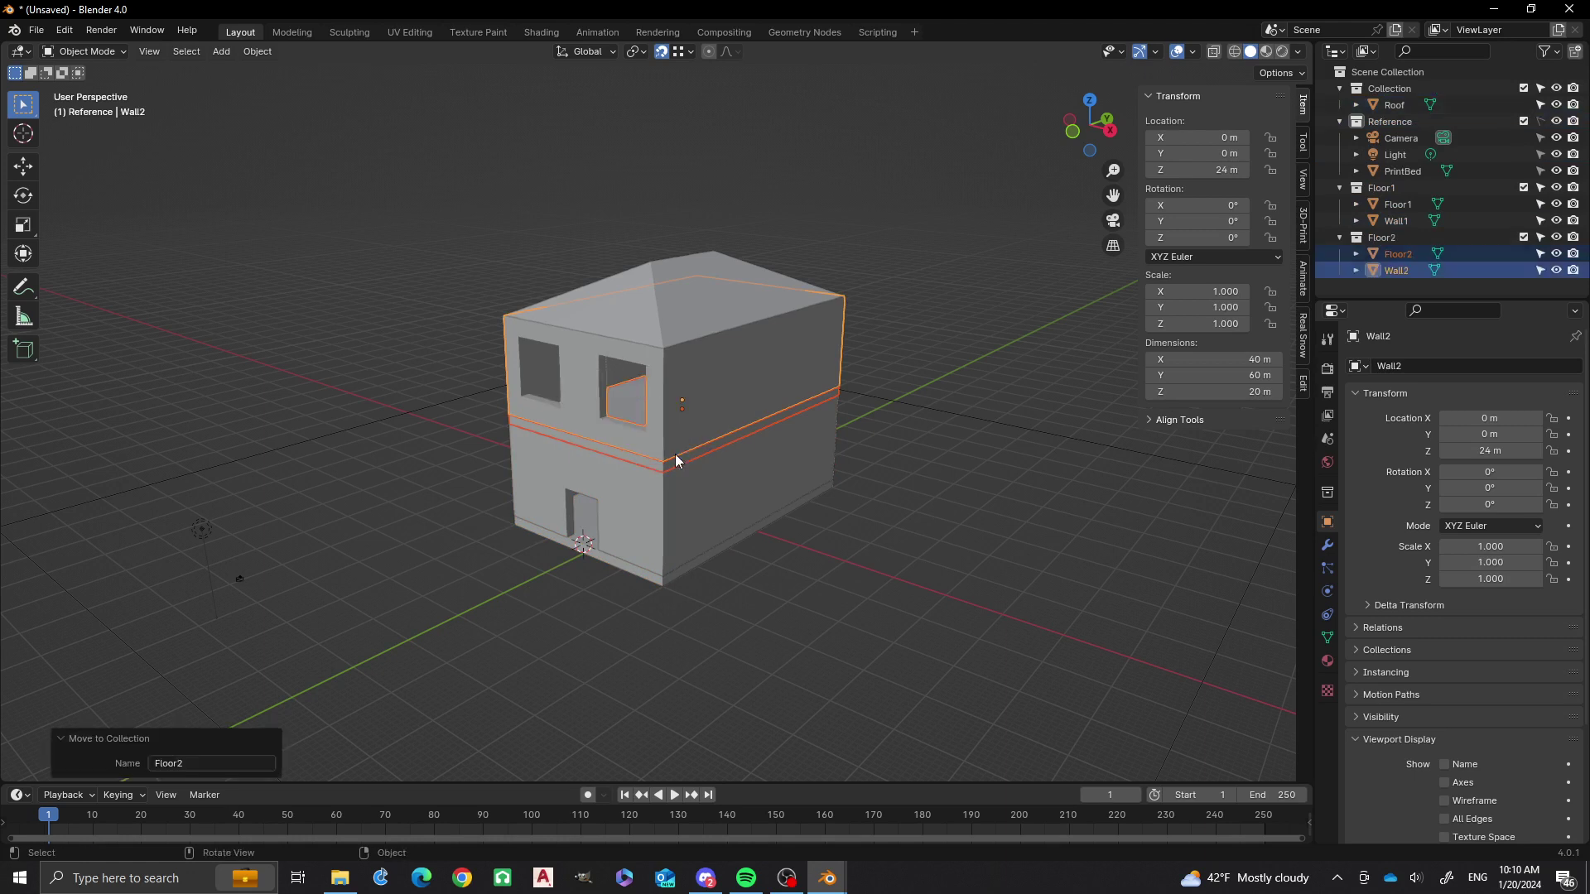
Move the Roof object into a new collection named Roof.
click(658, 274)
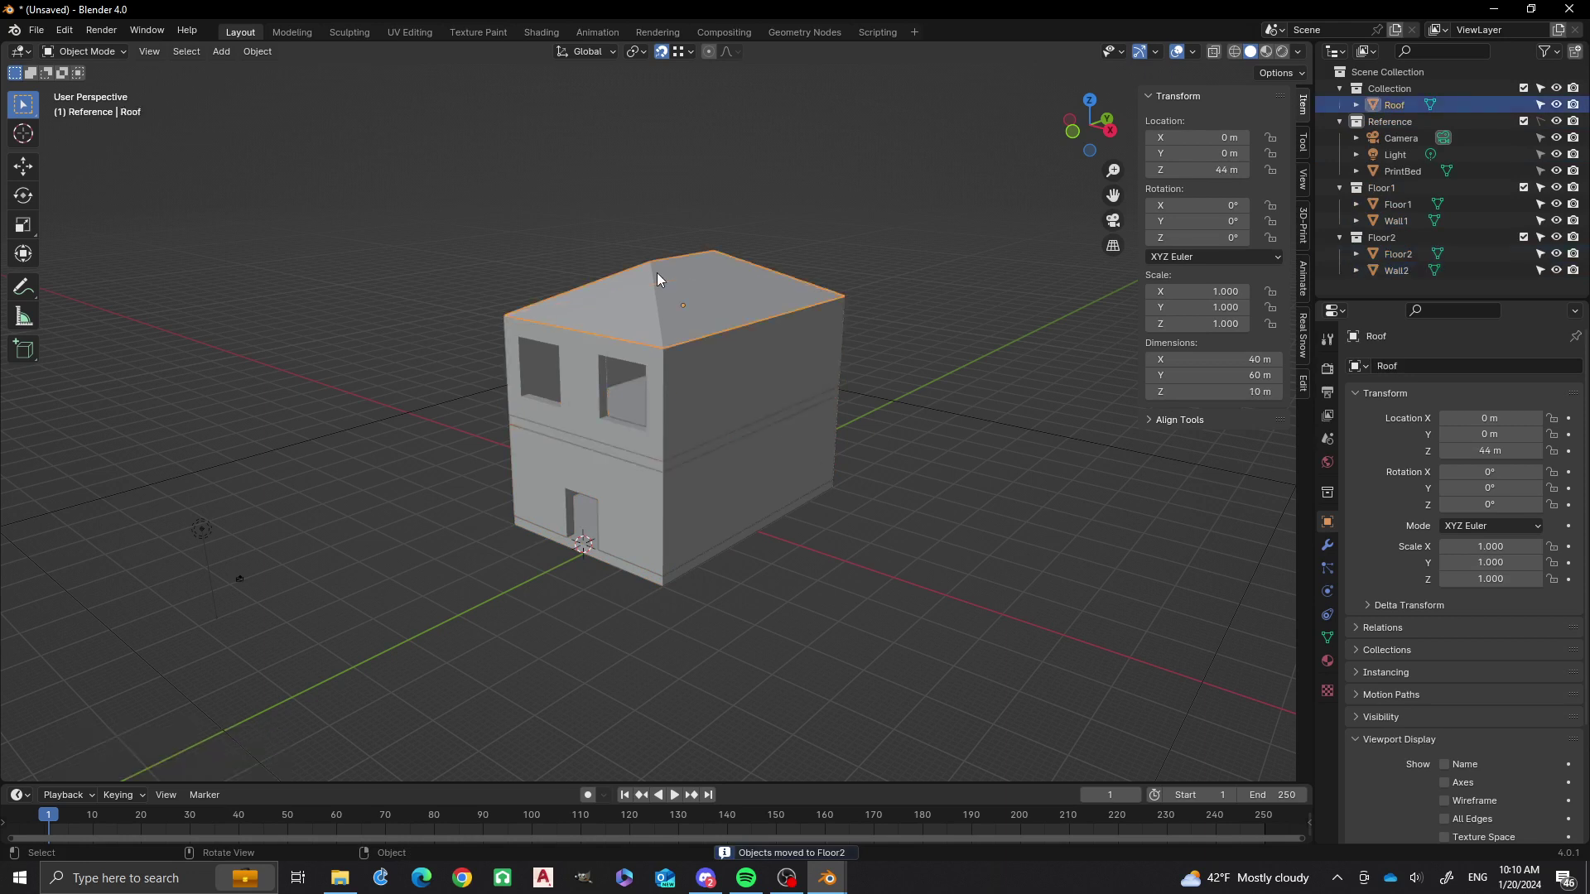
key(m)
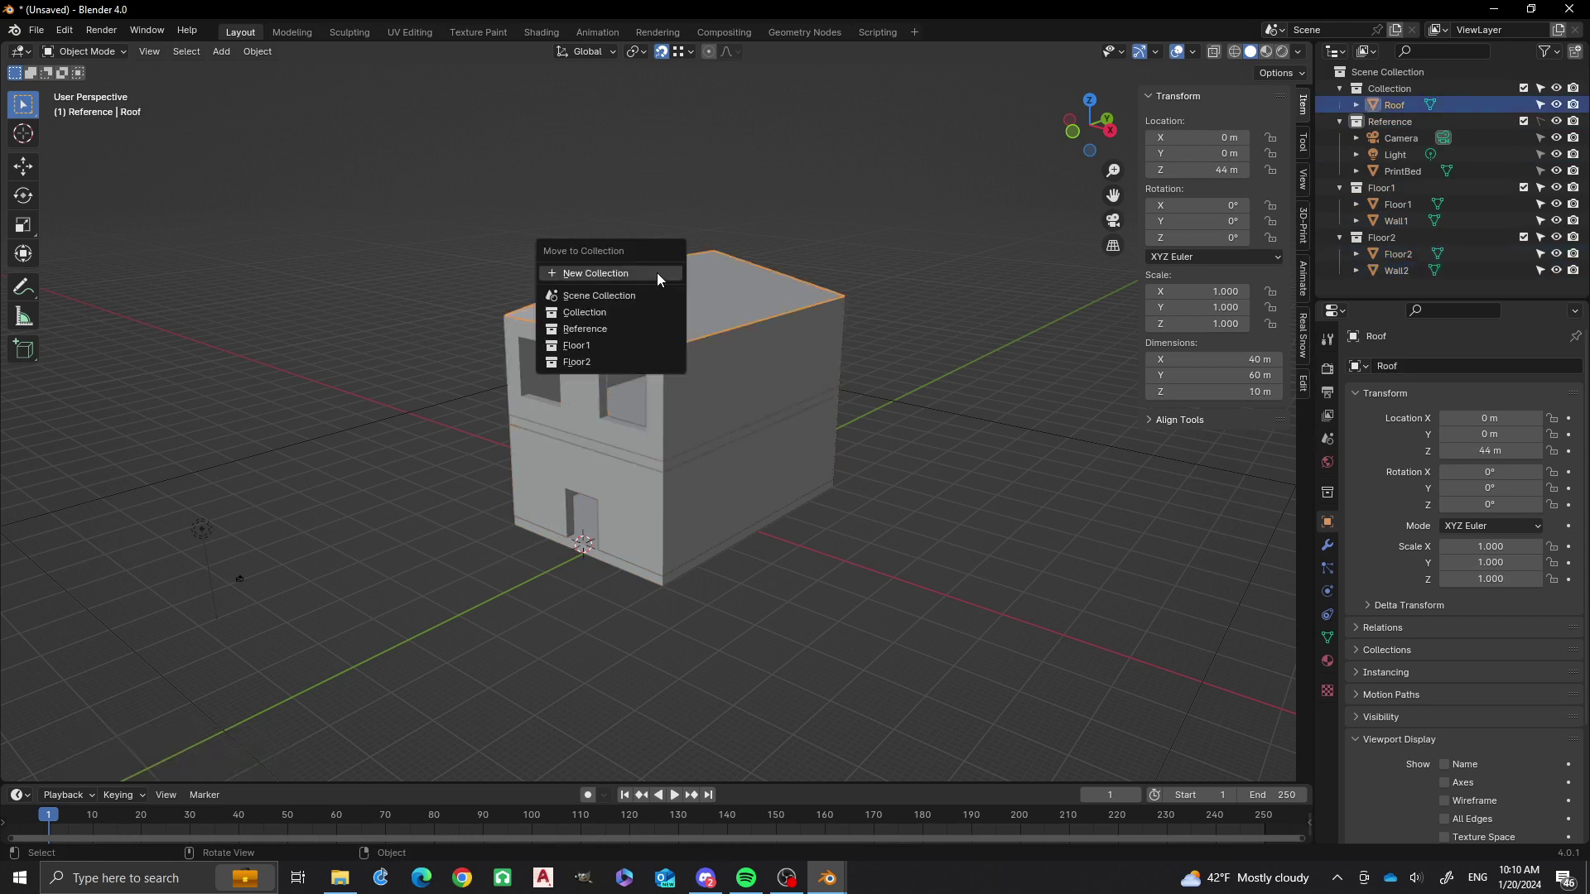
click(657, 273)
text(Roof)
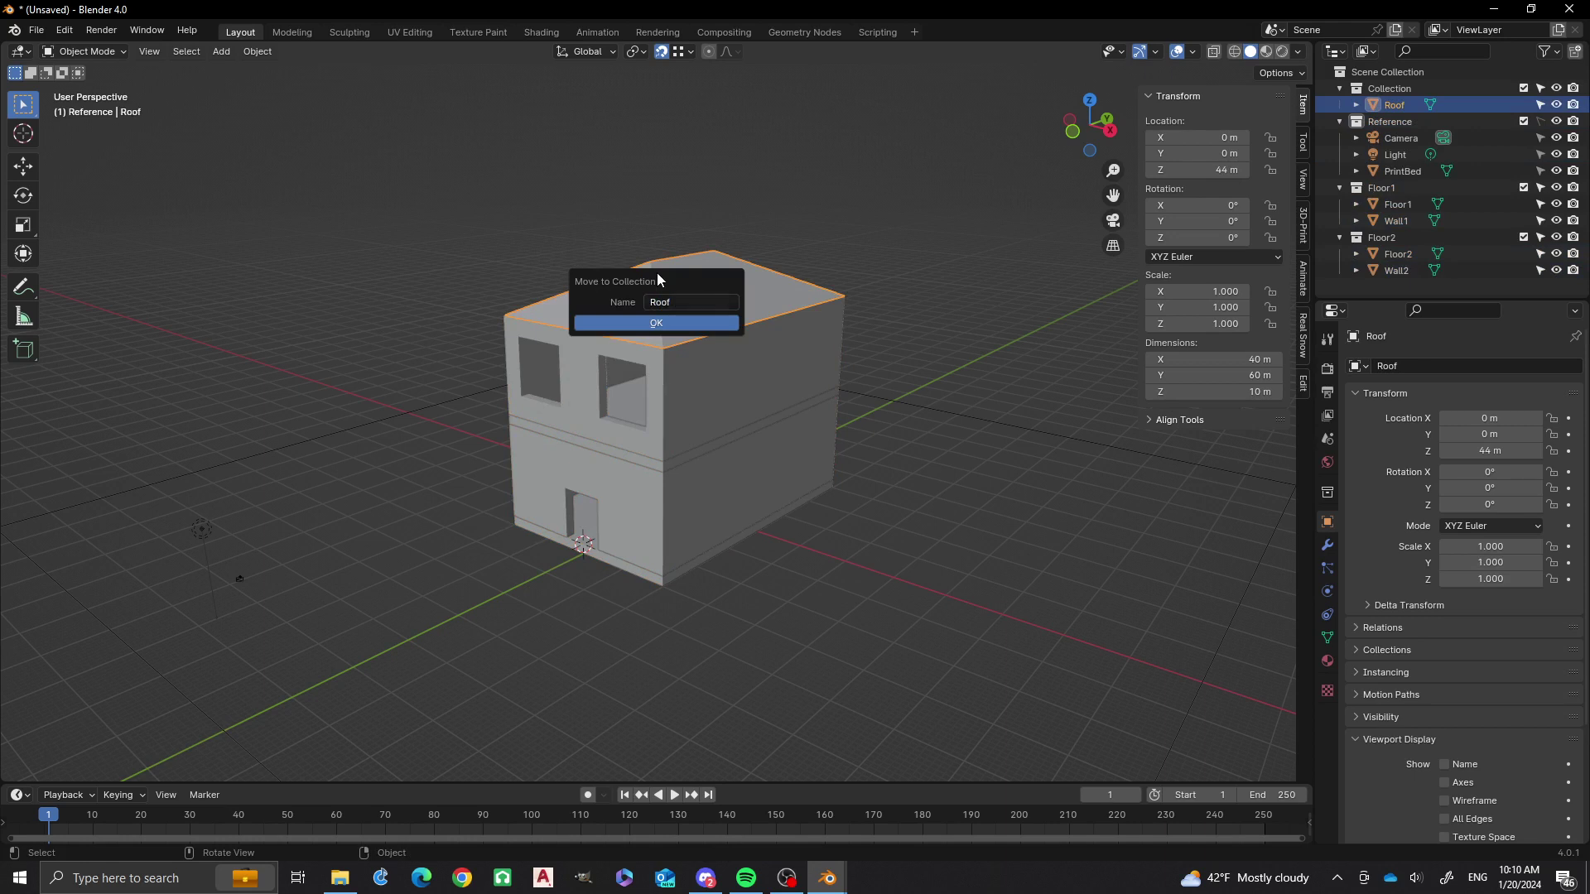
key(Return)
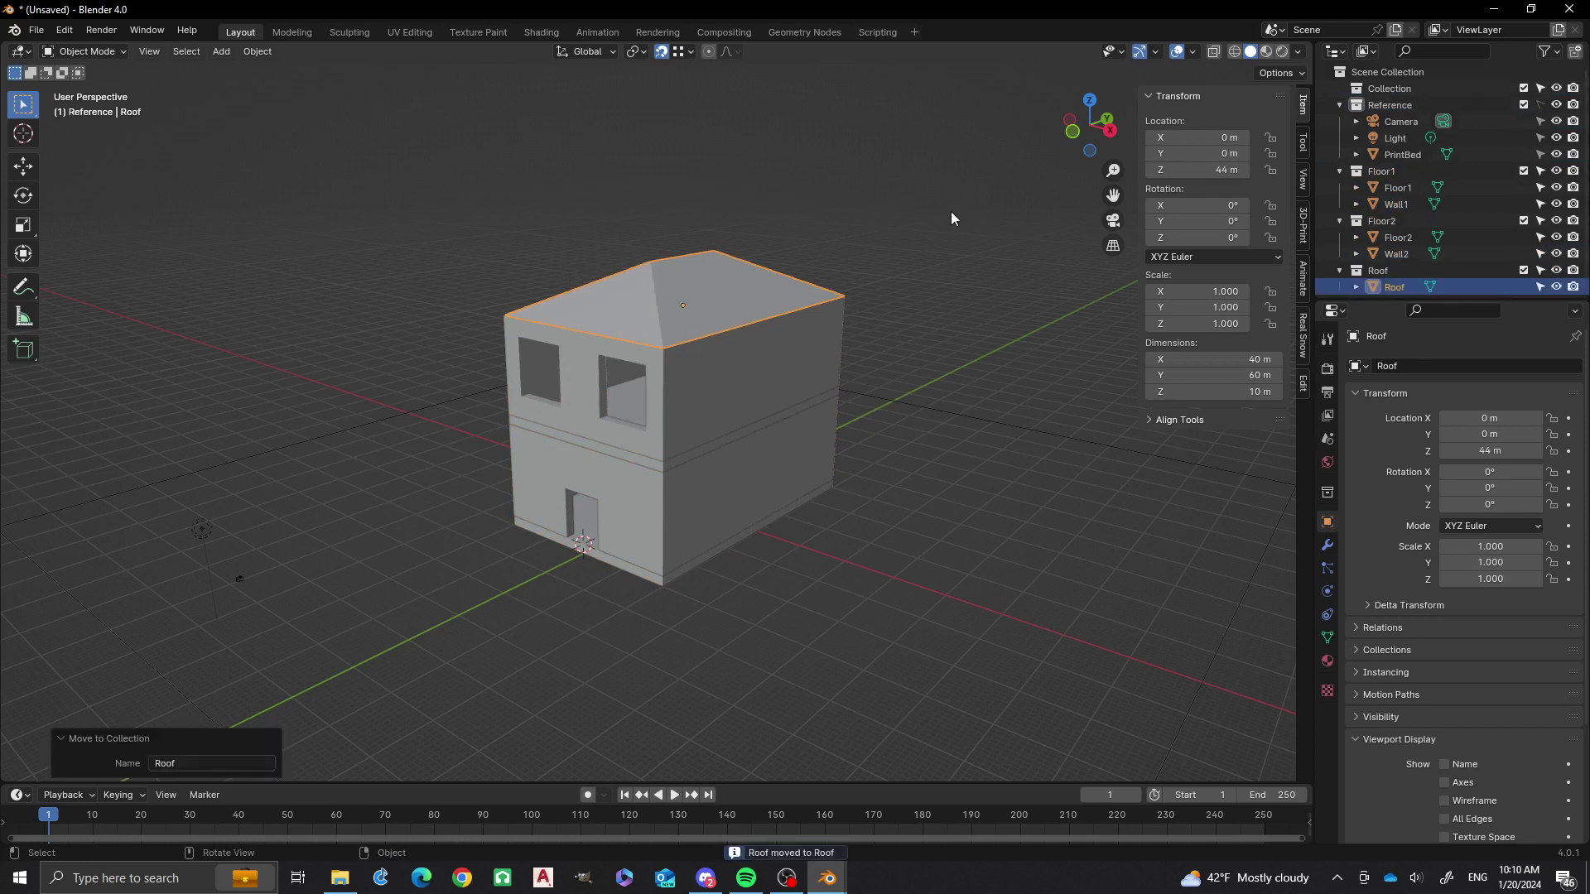
Collapse the Roof, Floor2, Floor1 and Reference collections in the Outliner.
click(1340, 271)
click(1340, 221)
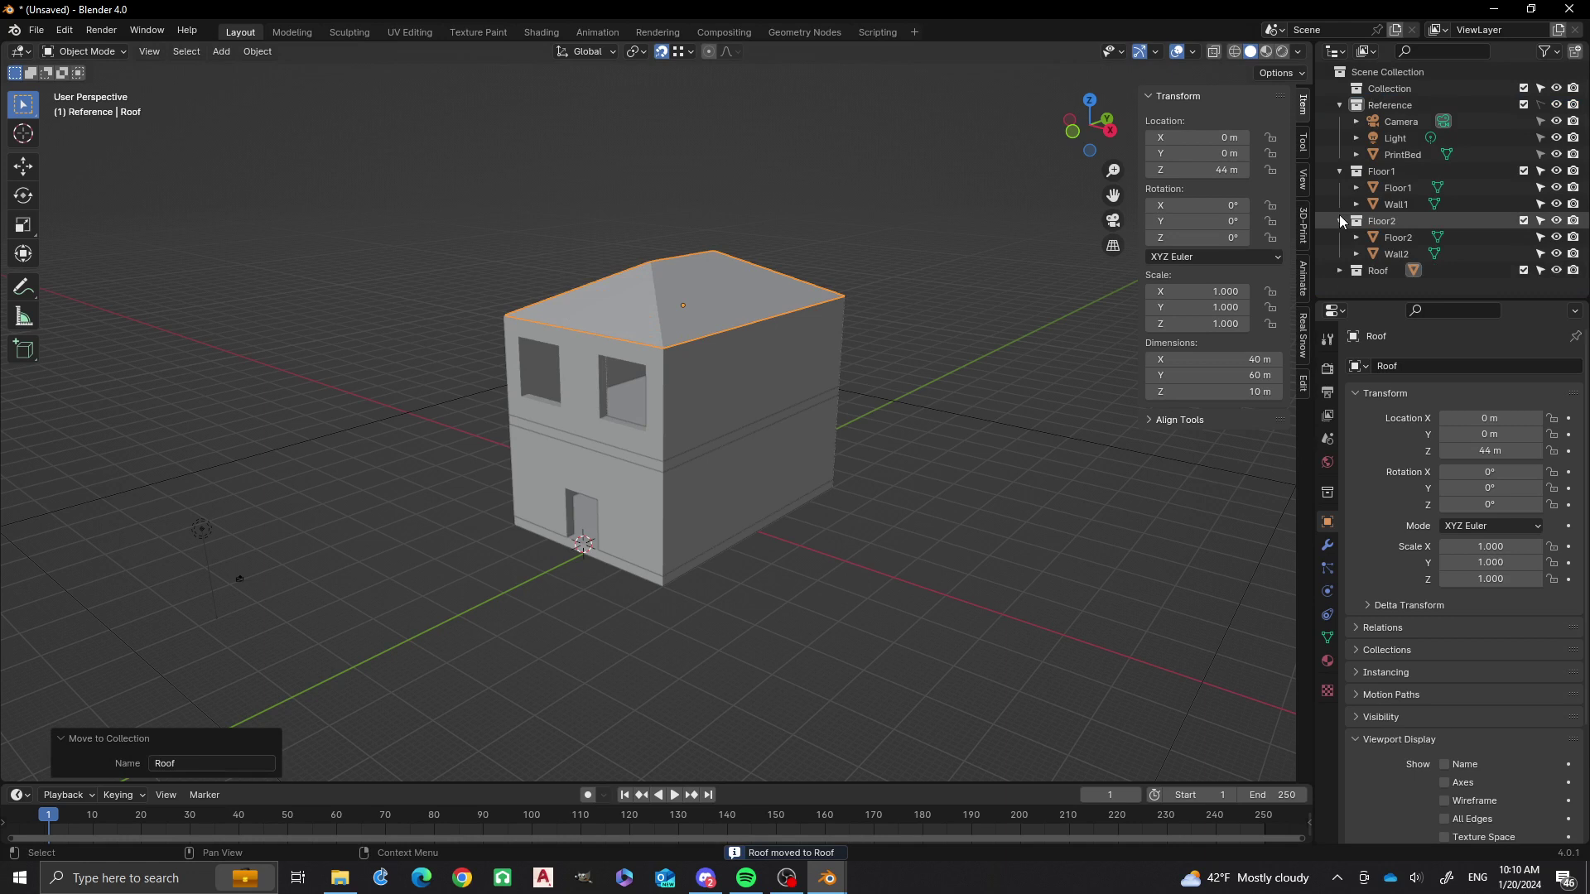
click(1340, 171)
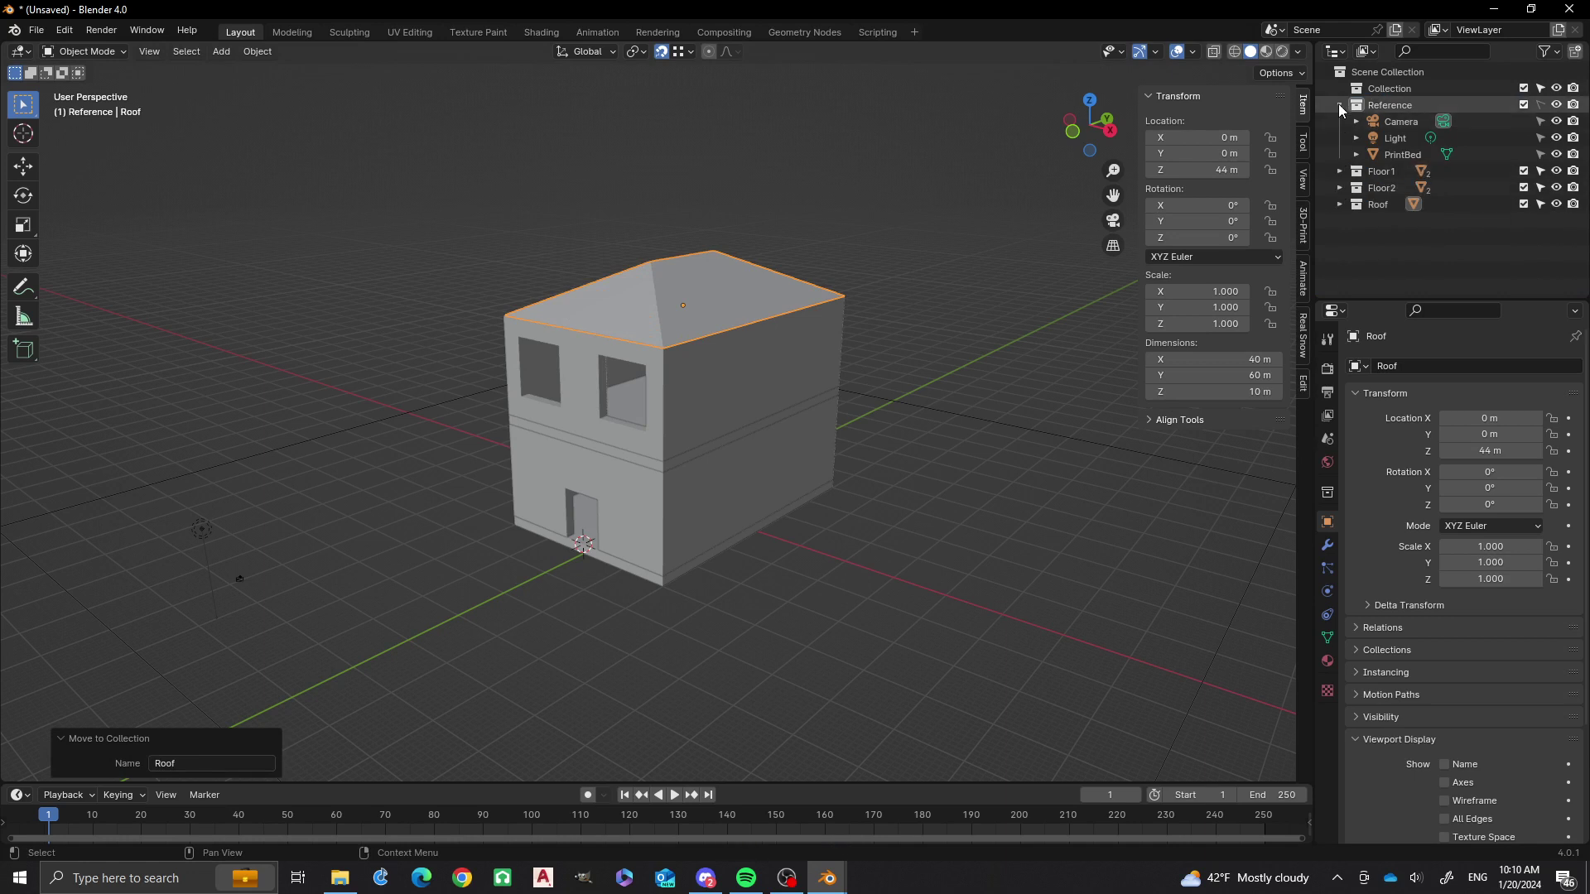
click(1338, 104)
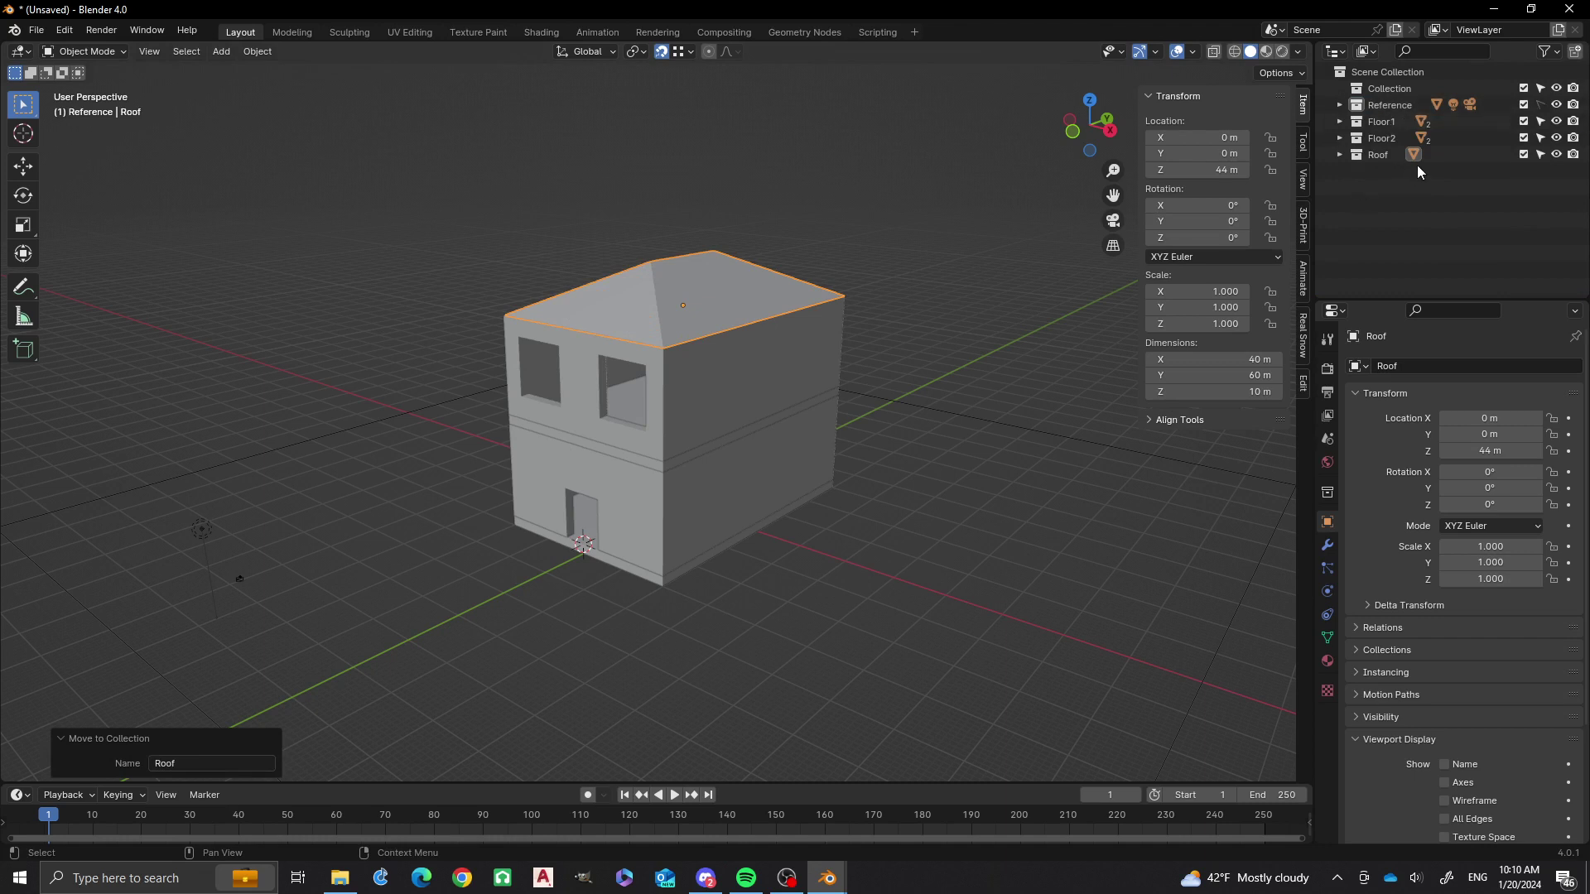
click(1378, 121)
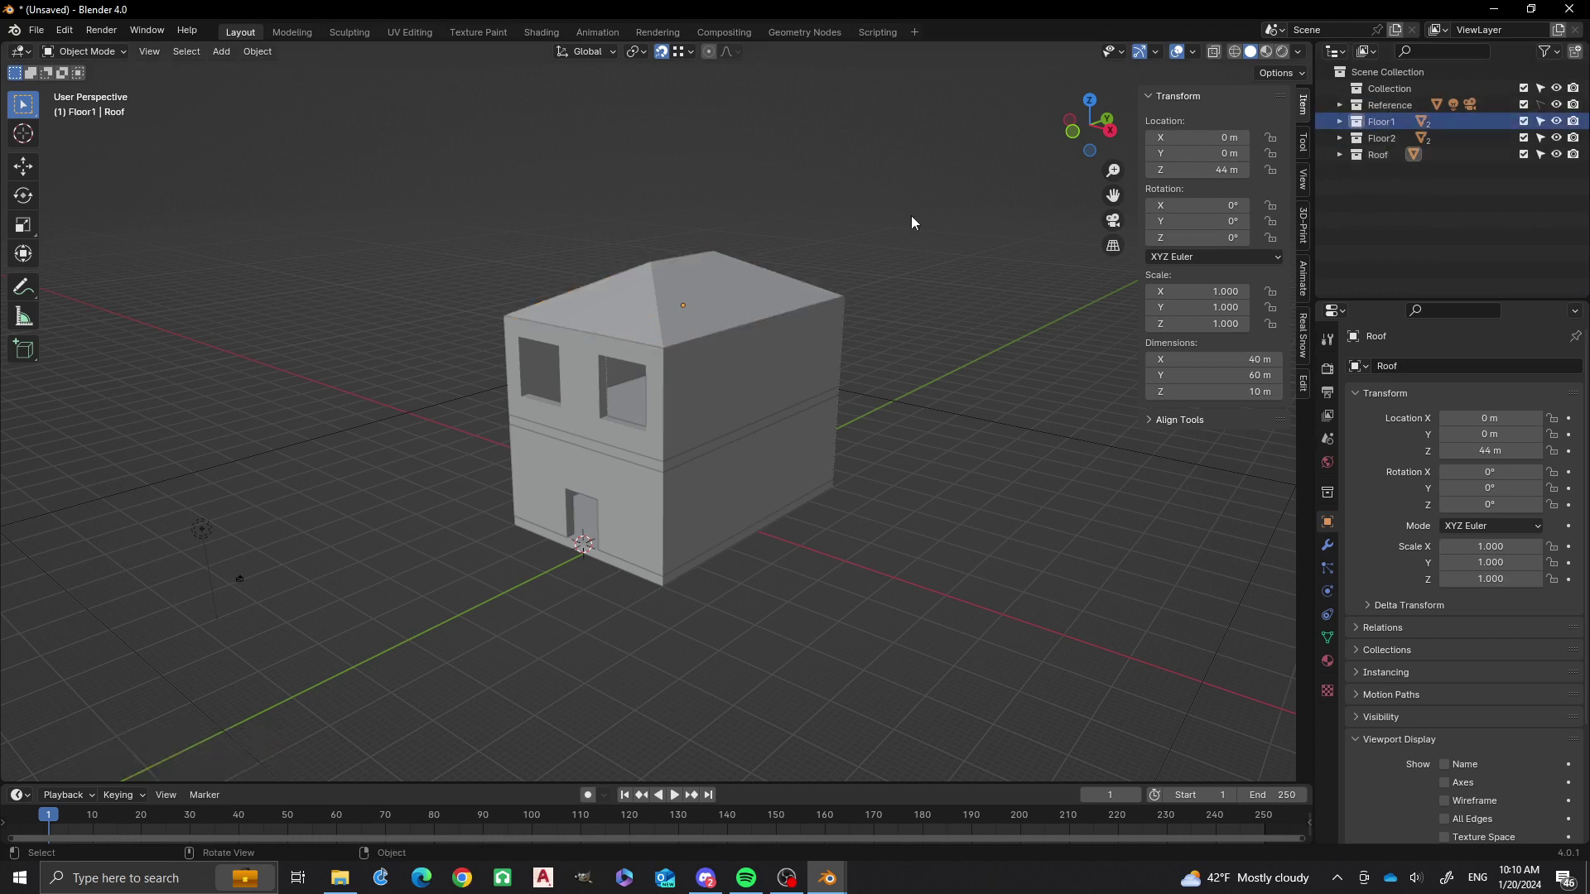
click(661, 332)
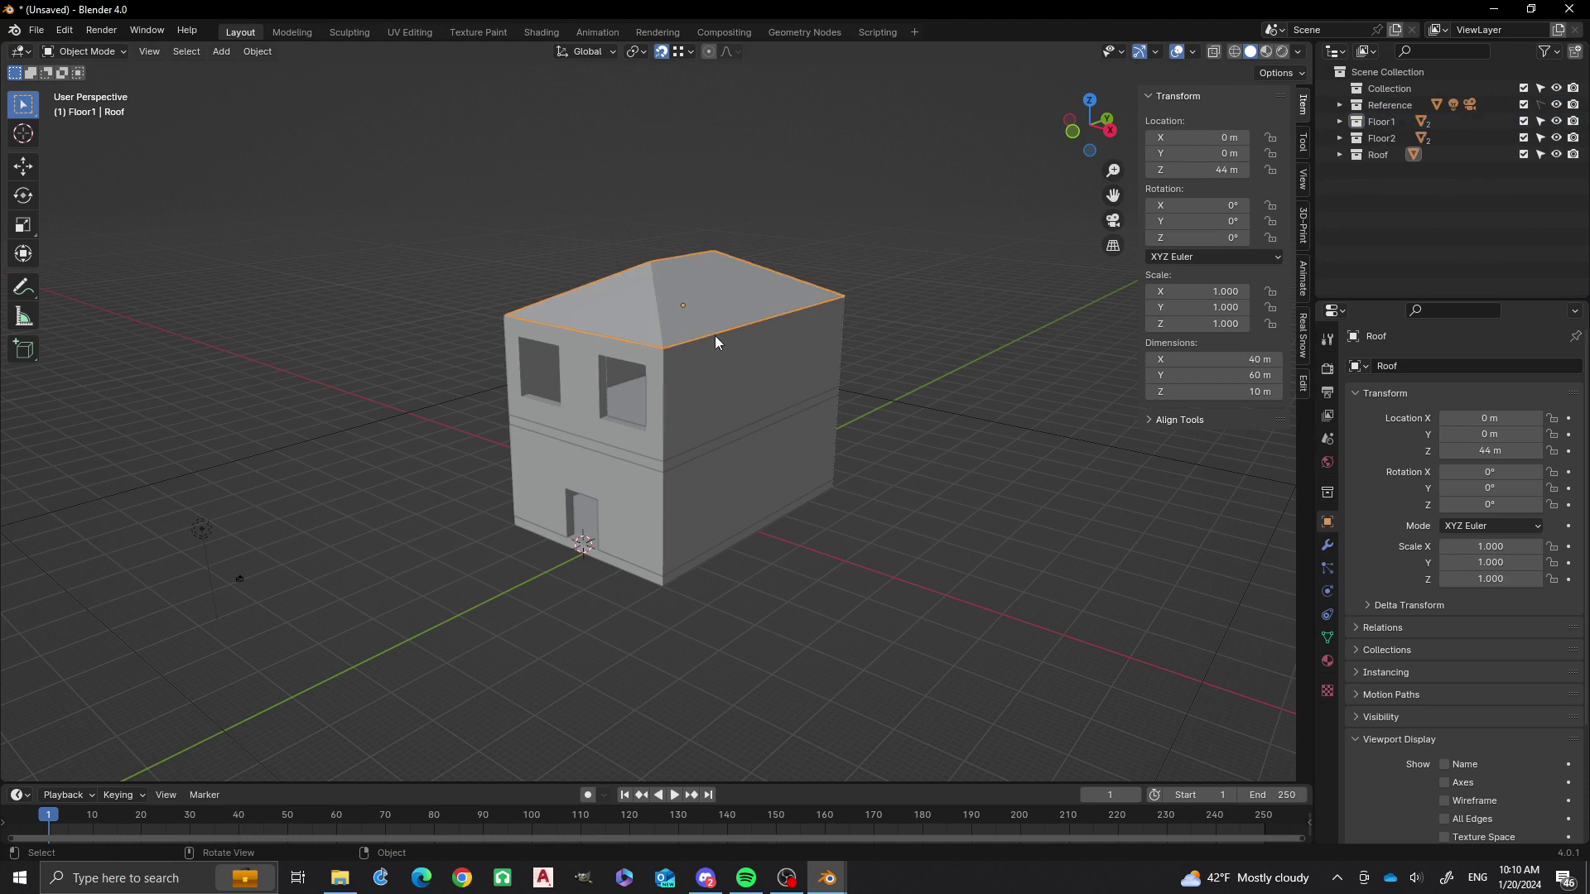
click(555, 240)
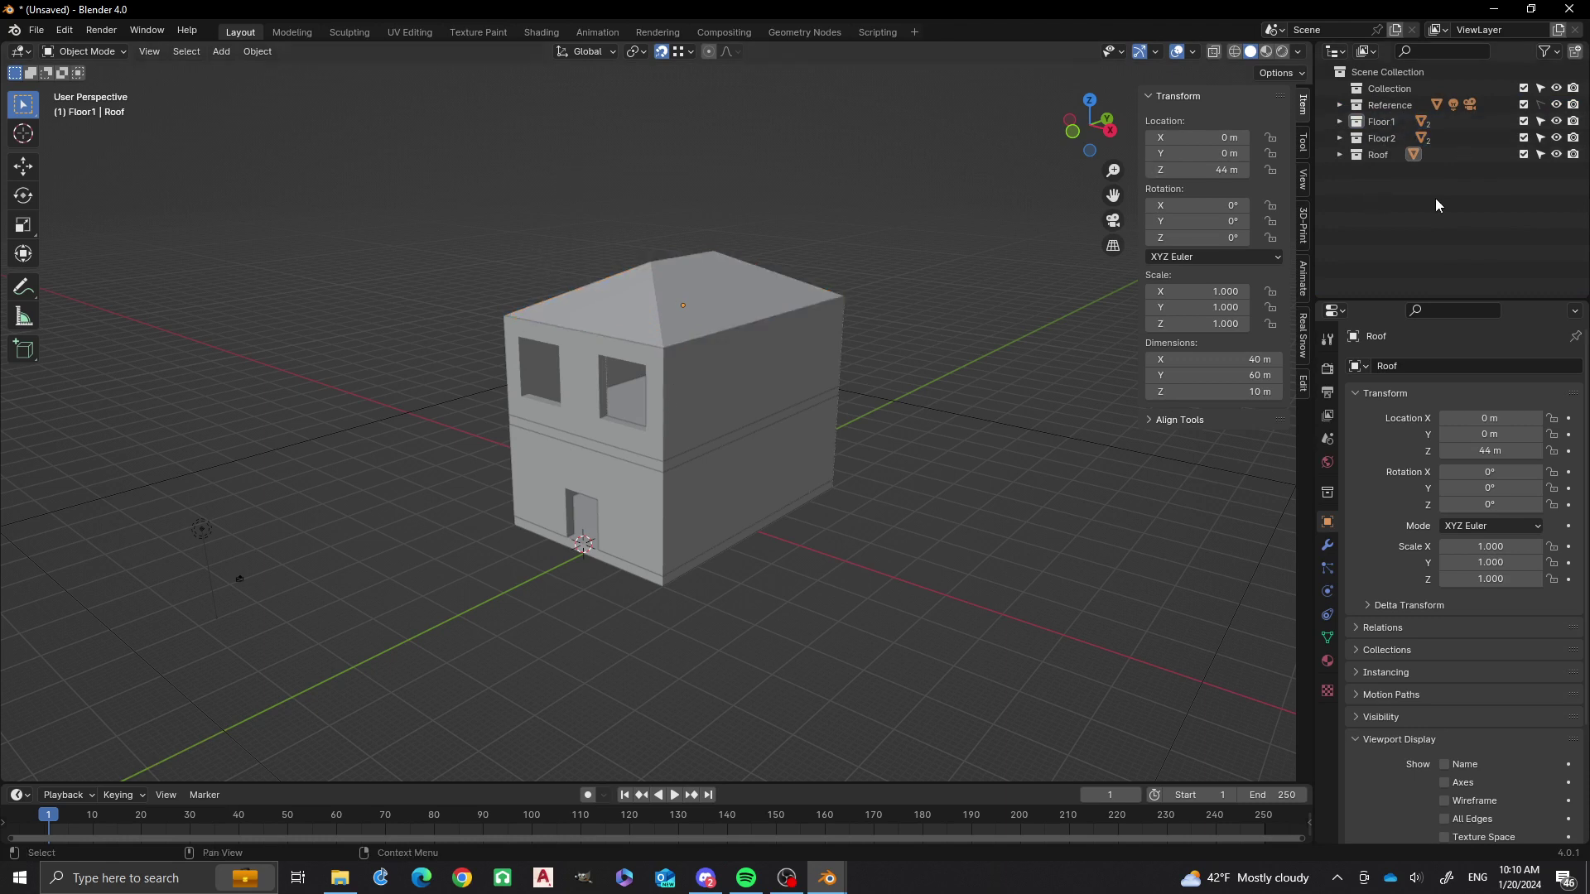
Create a new empty collection in the scene and name it House.
click(1572, 53)
double_click(1398, 176)
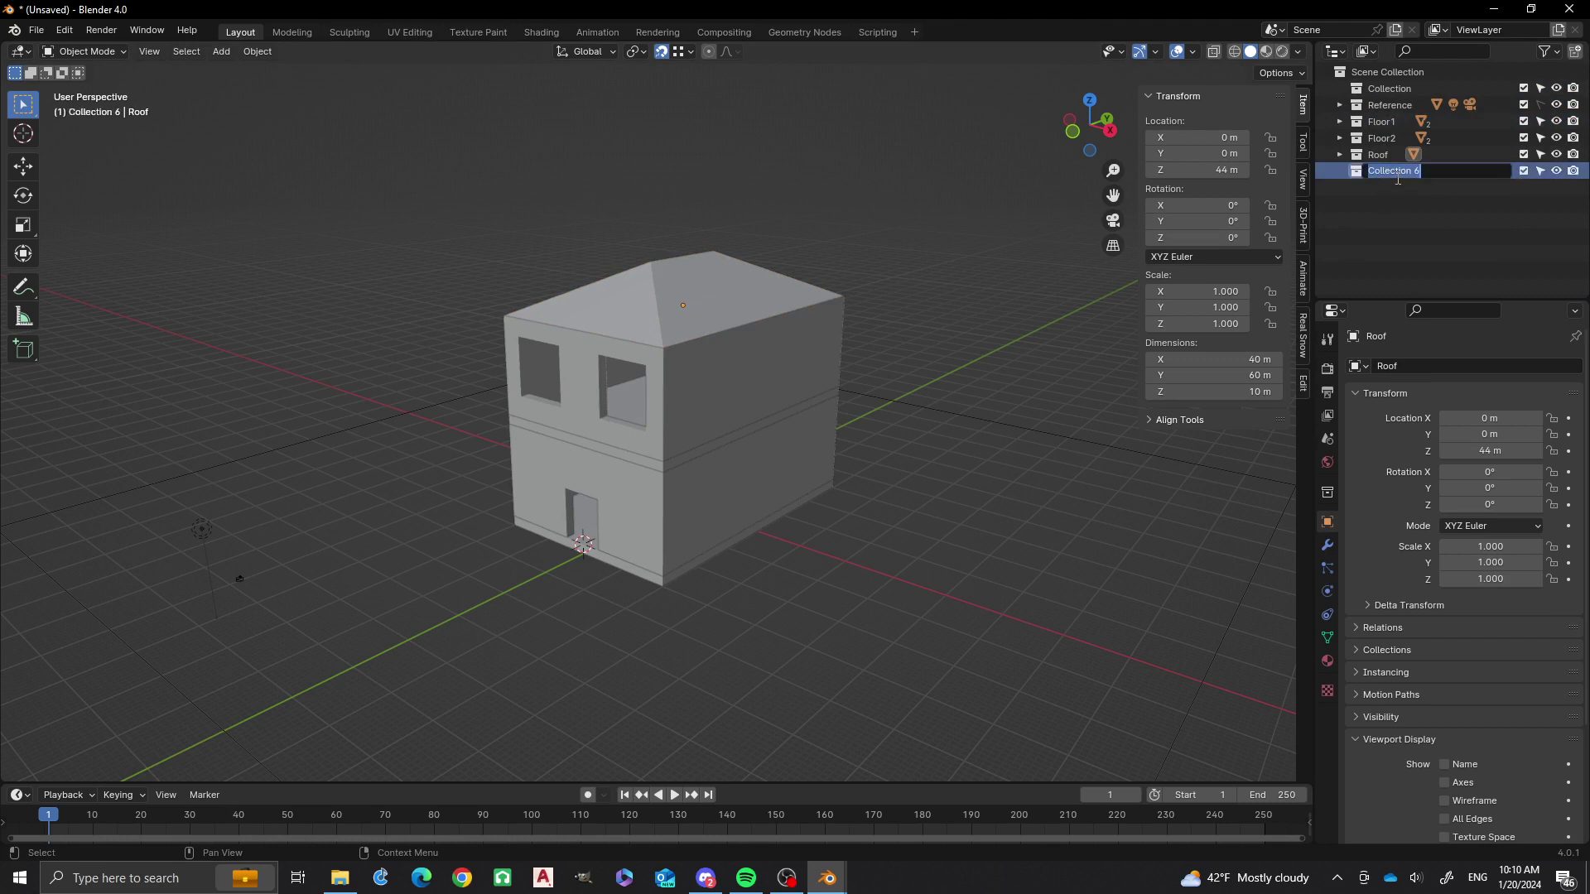
text(House)
key(Return)
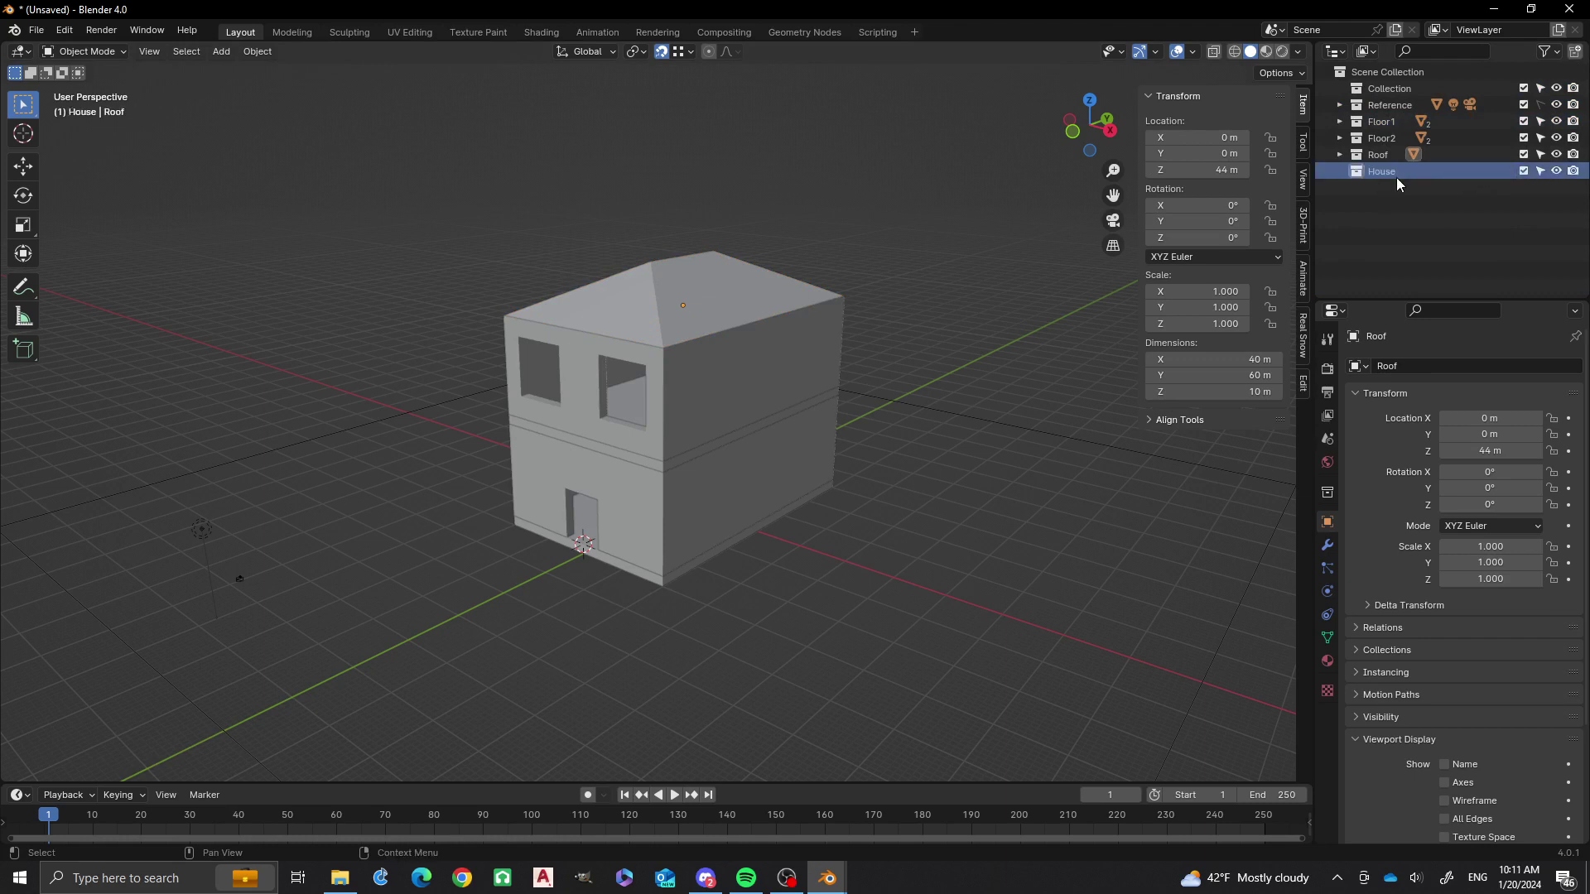
Nest the Floor1, Floor2 and Roof collections together inside the House collection.
click(1381, 122)
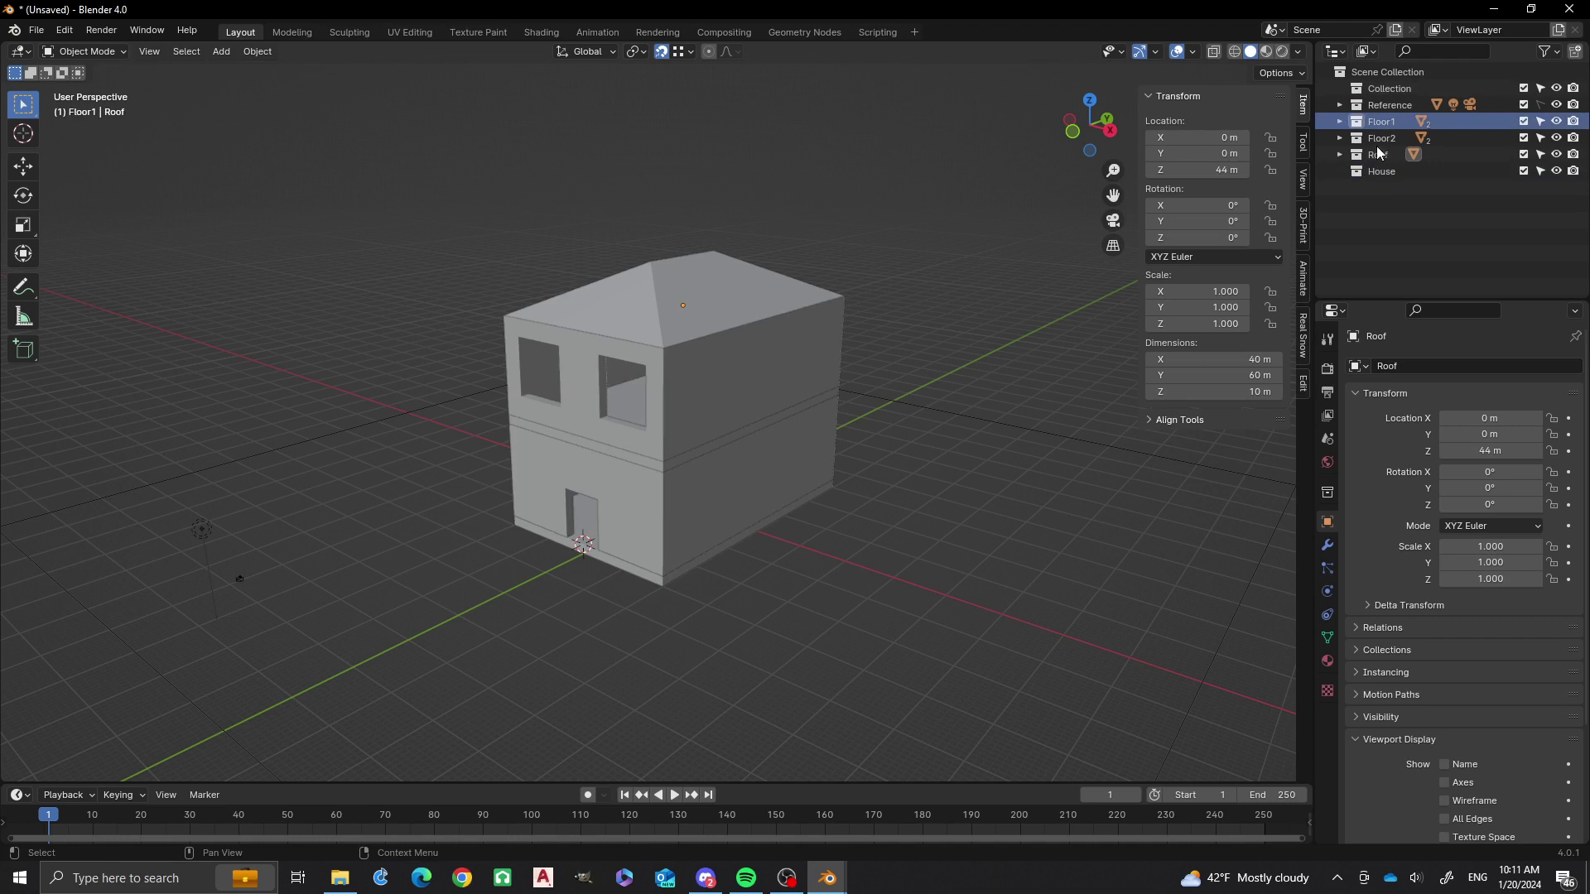
ctrl+click(1379, 153)
ctrl+click(1381, 139)
ctrl+click(1385, 126)
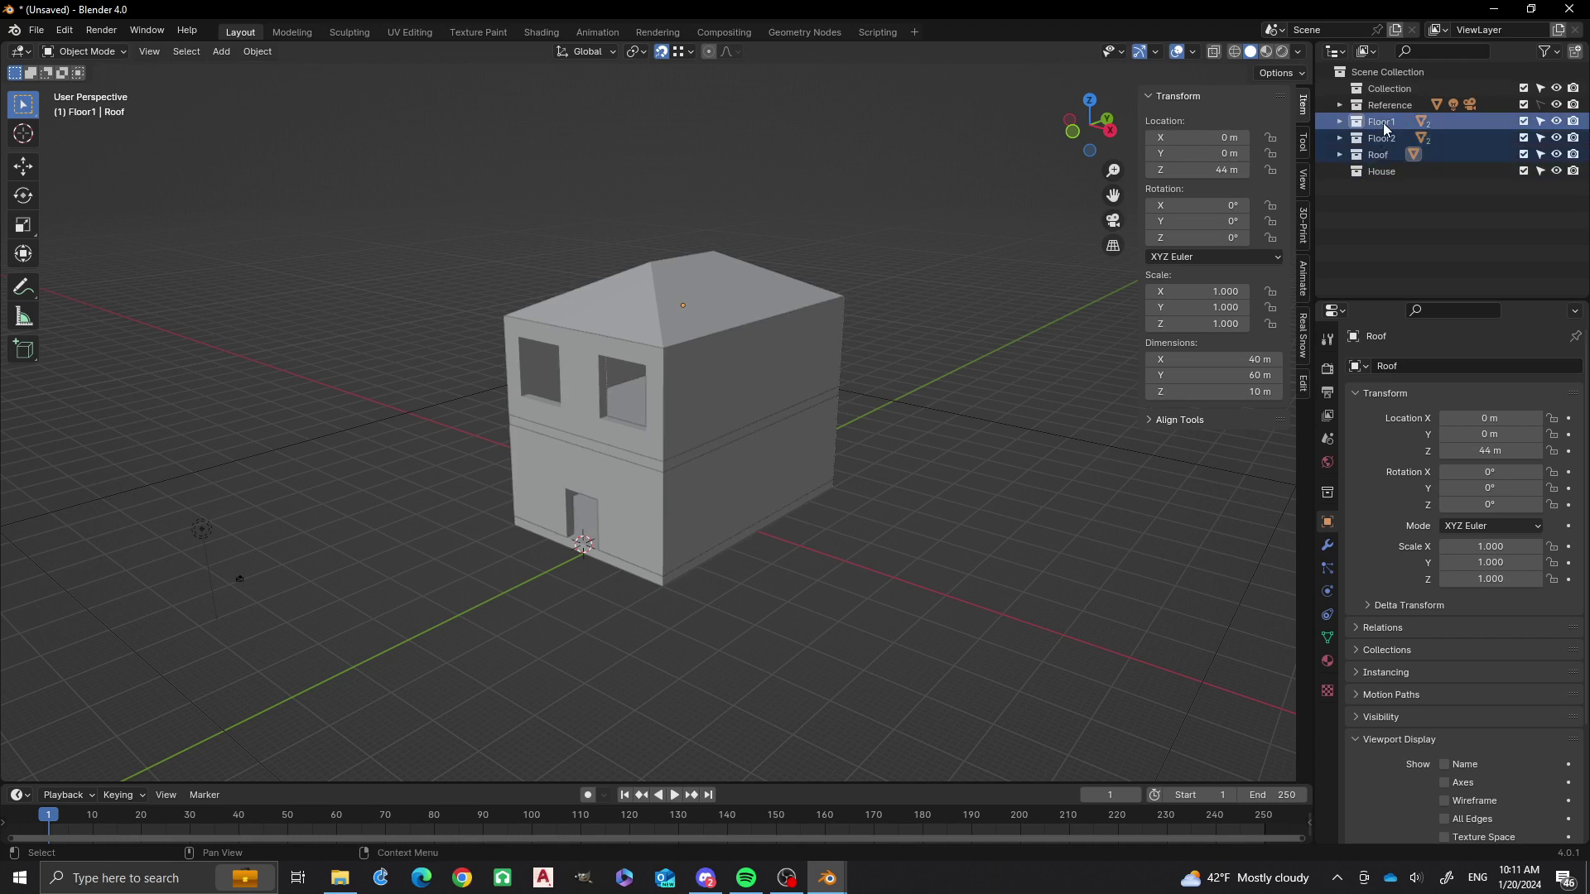
drag(1385, 126, 1382, 175)
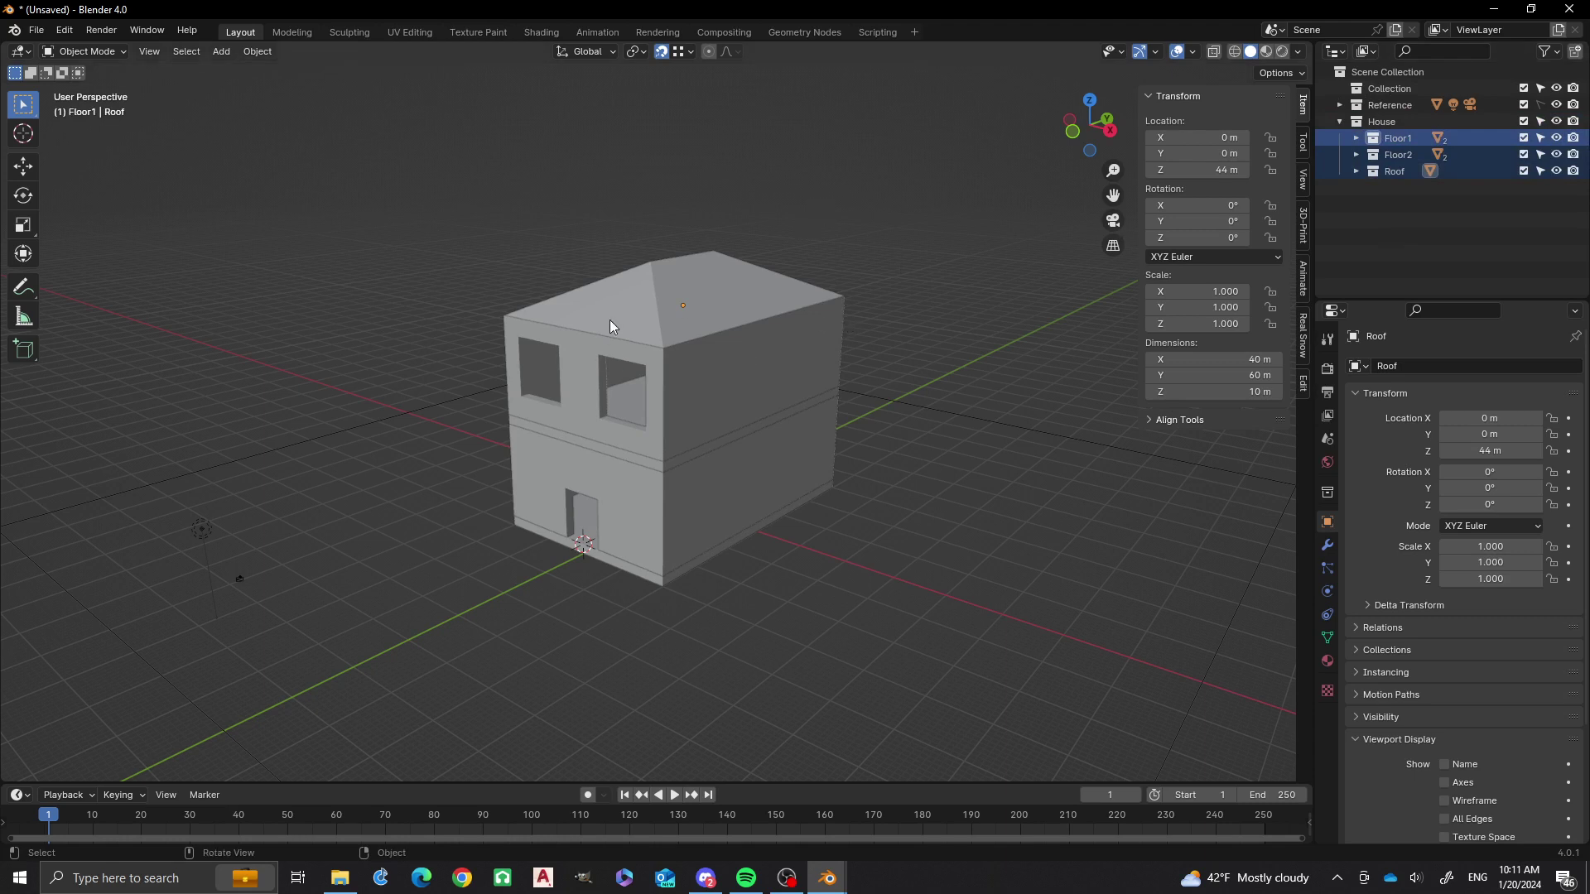
Hide the whole House collection in the viewport and show it again.
click(623, 301)
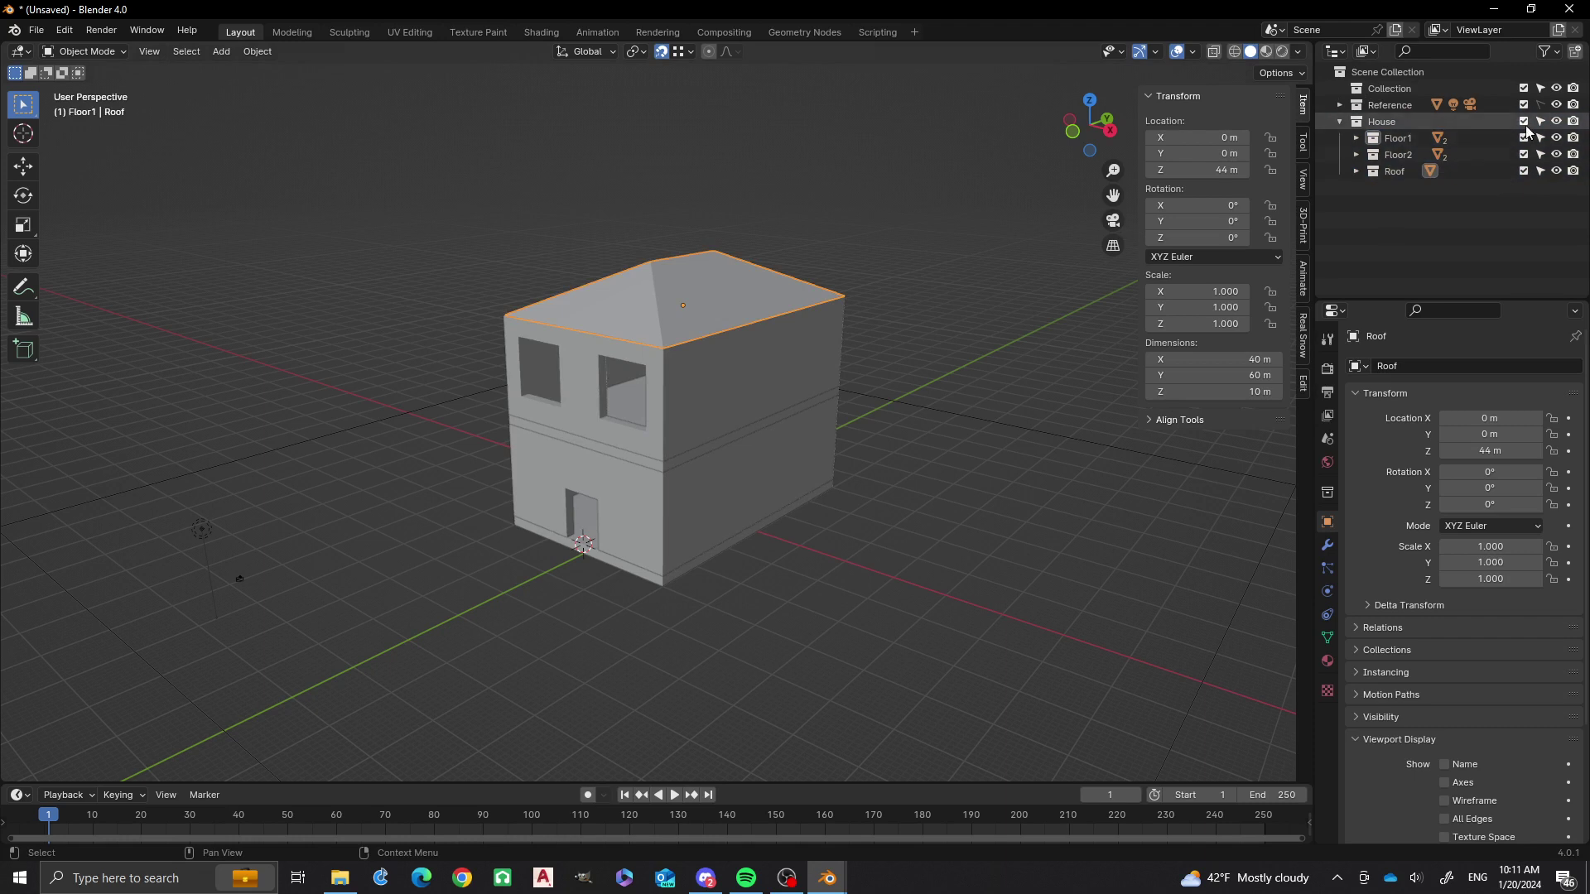
click(1372, 125)
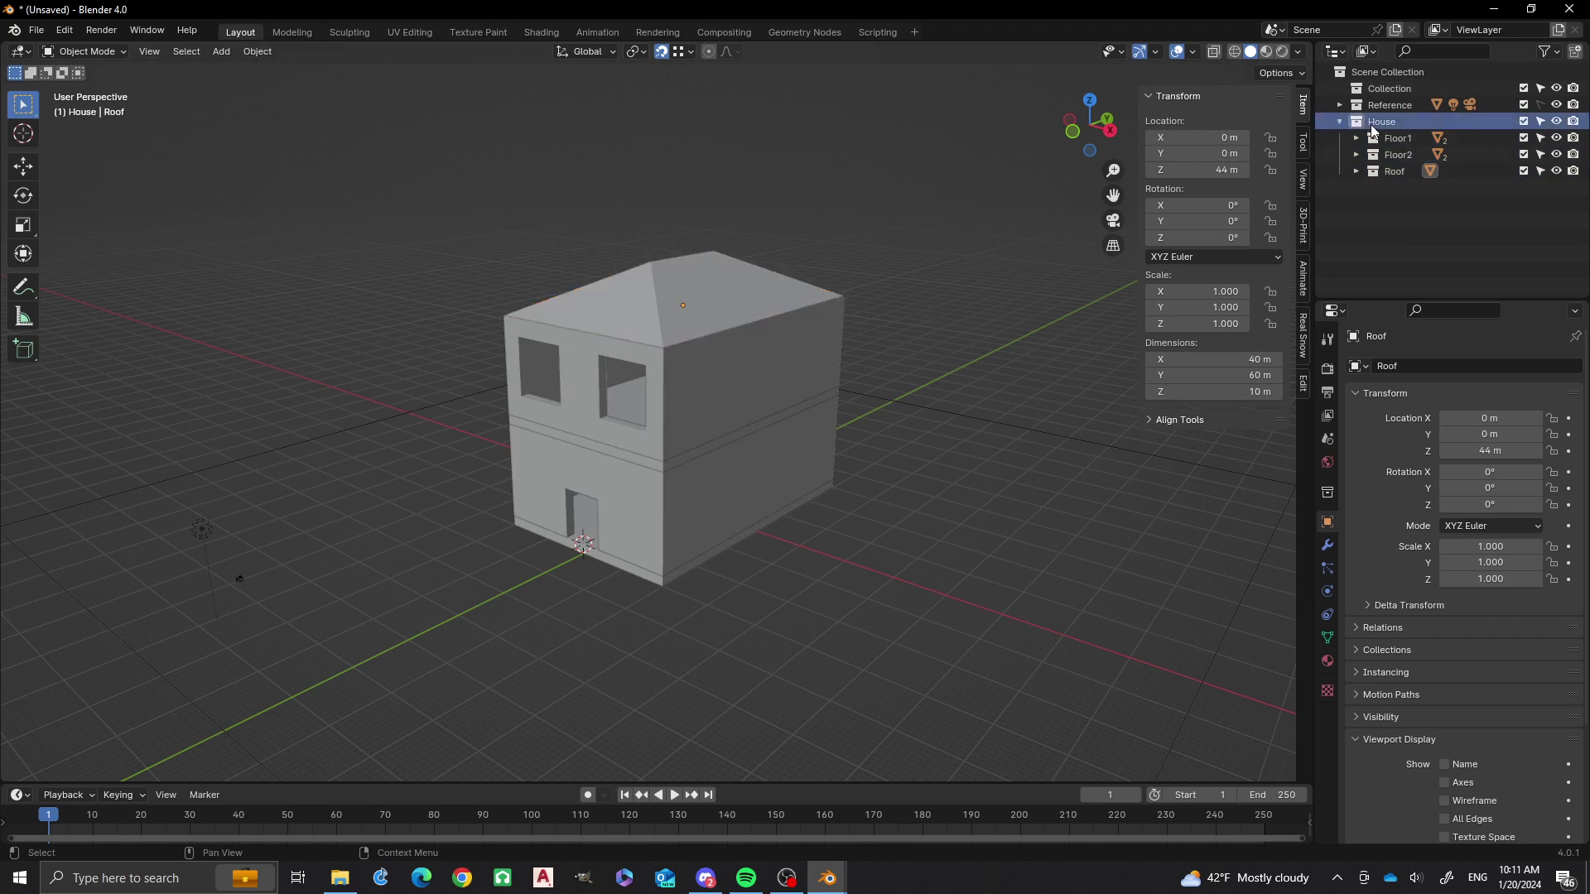
click(1557, 122)
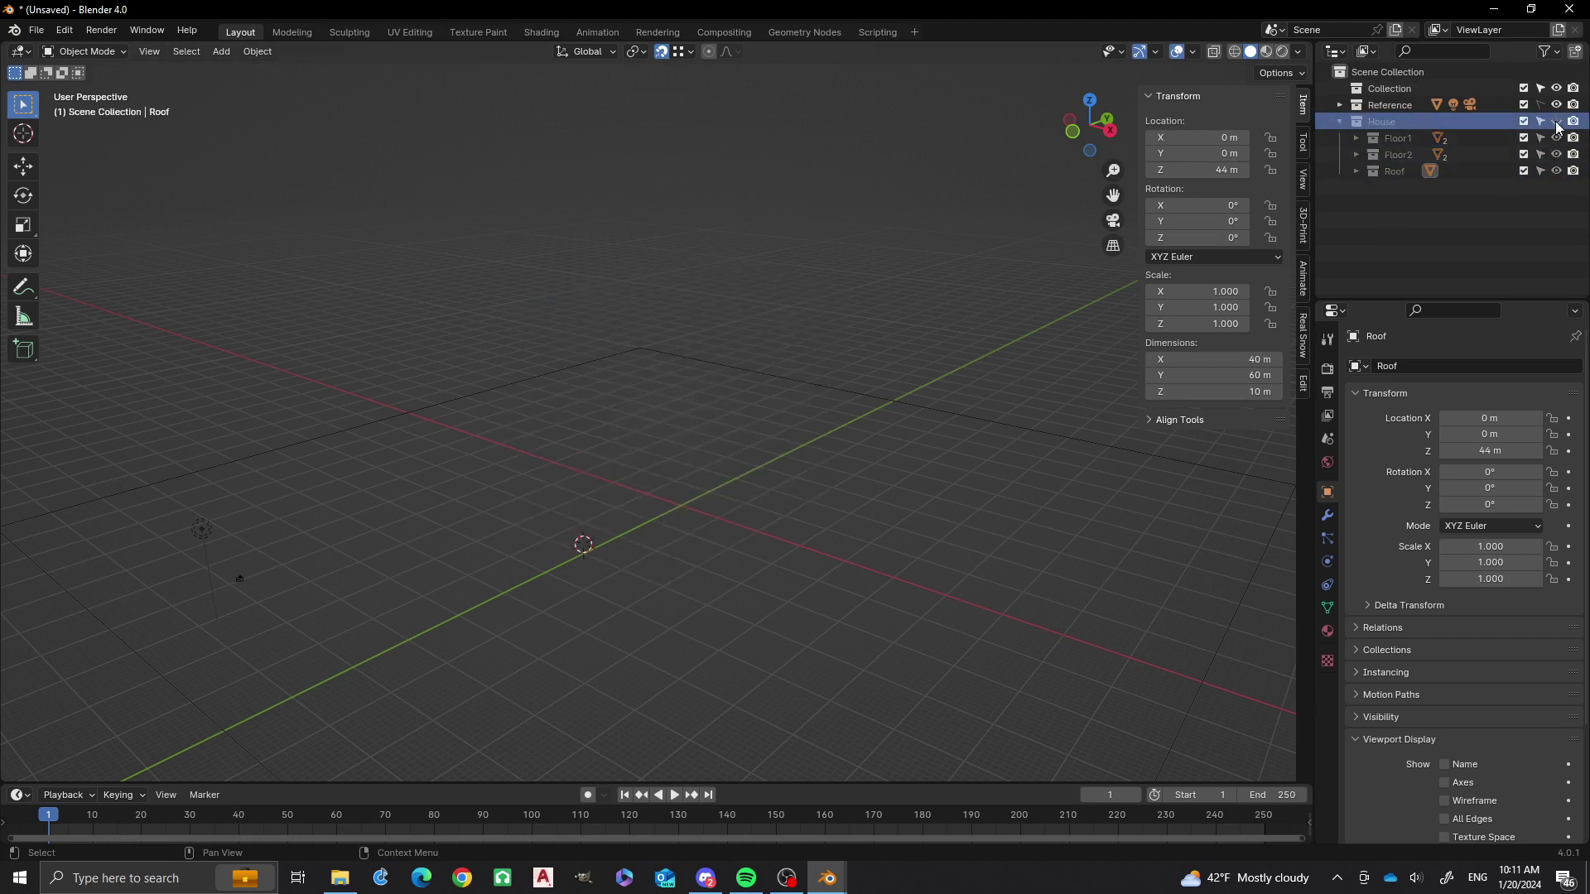
click(1557, 122)
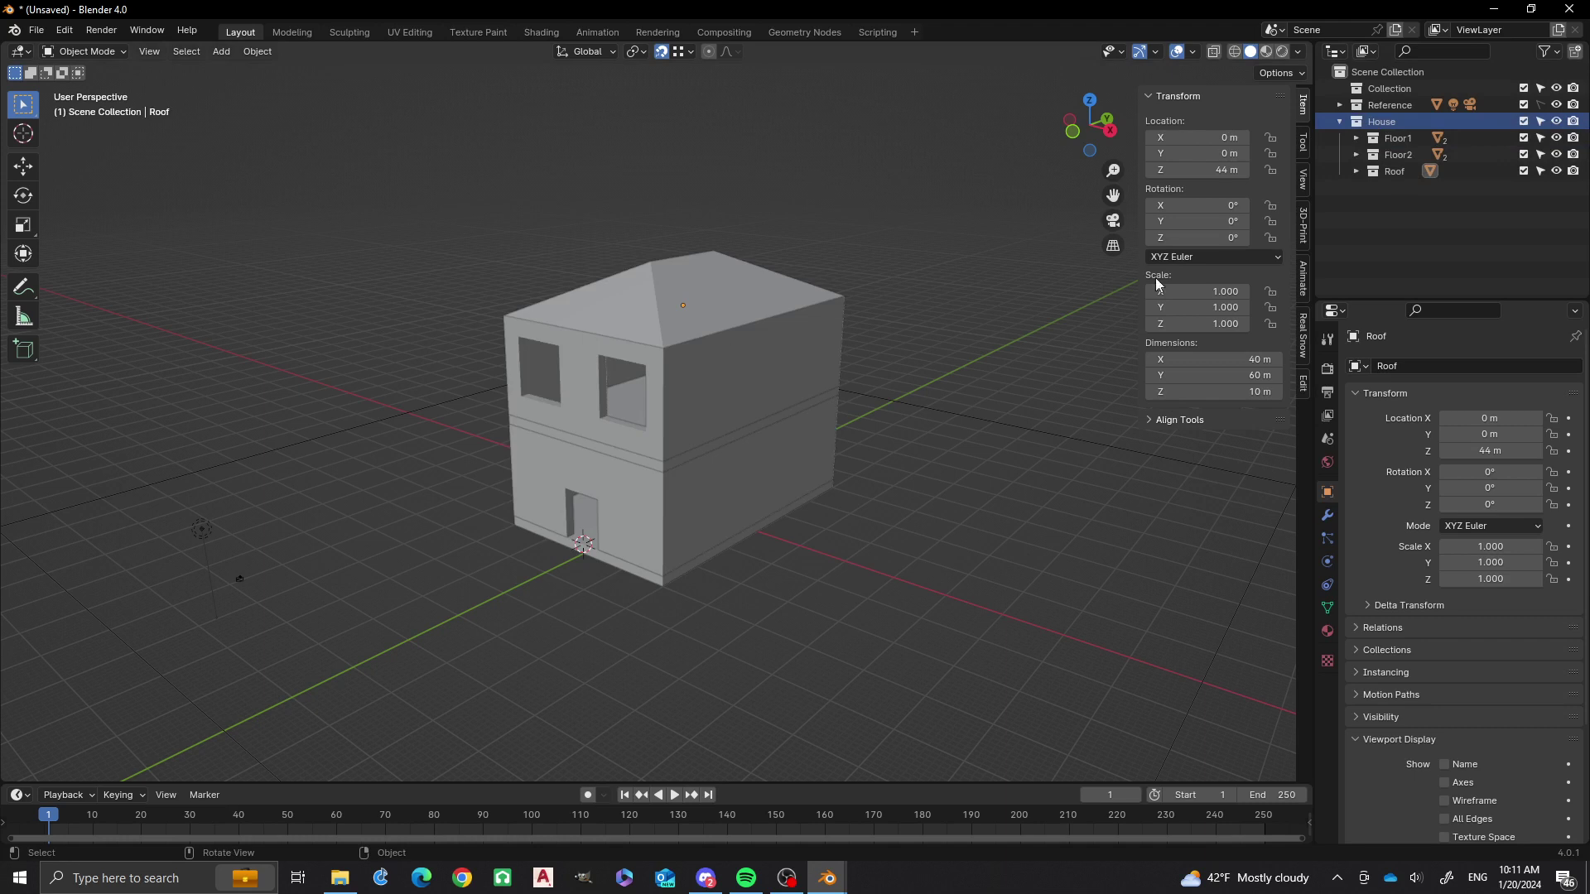
Hide the Roof collection to look into the upper storey, and show it again.
click(1557, 171)
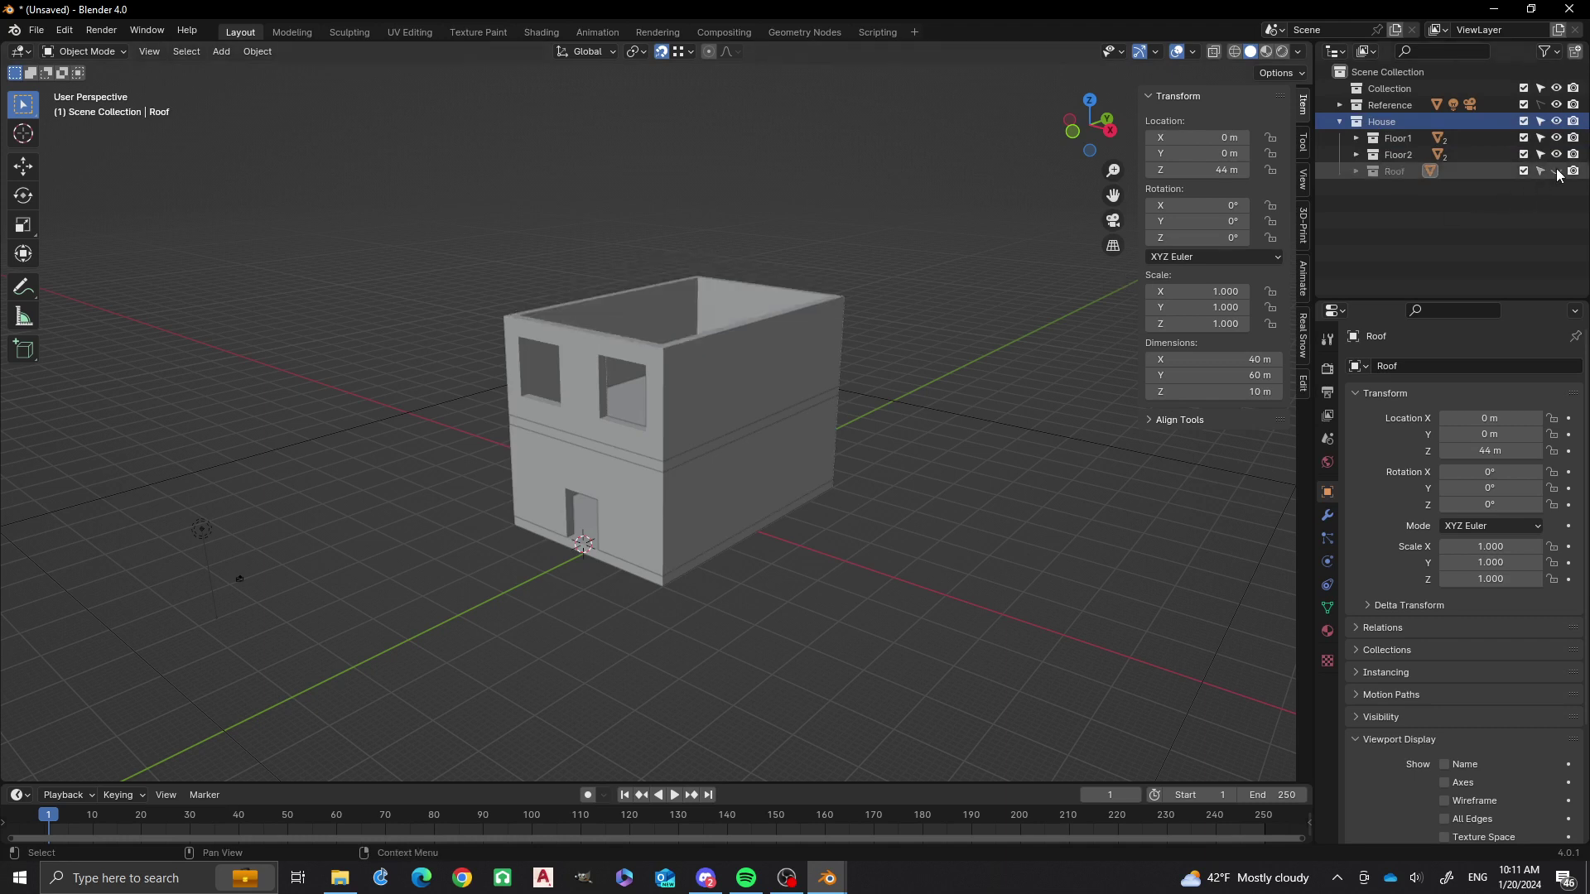
middle_drag(777, 333, 606, 268)
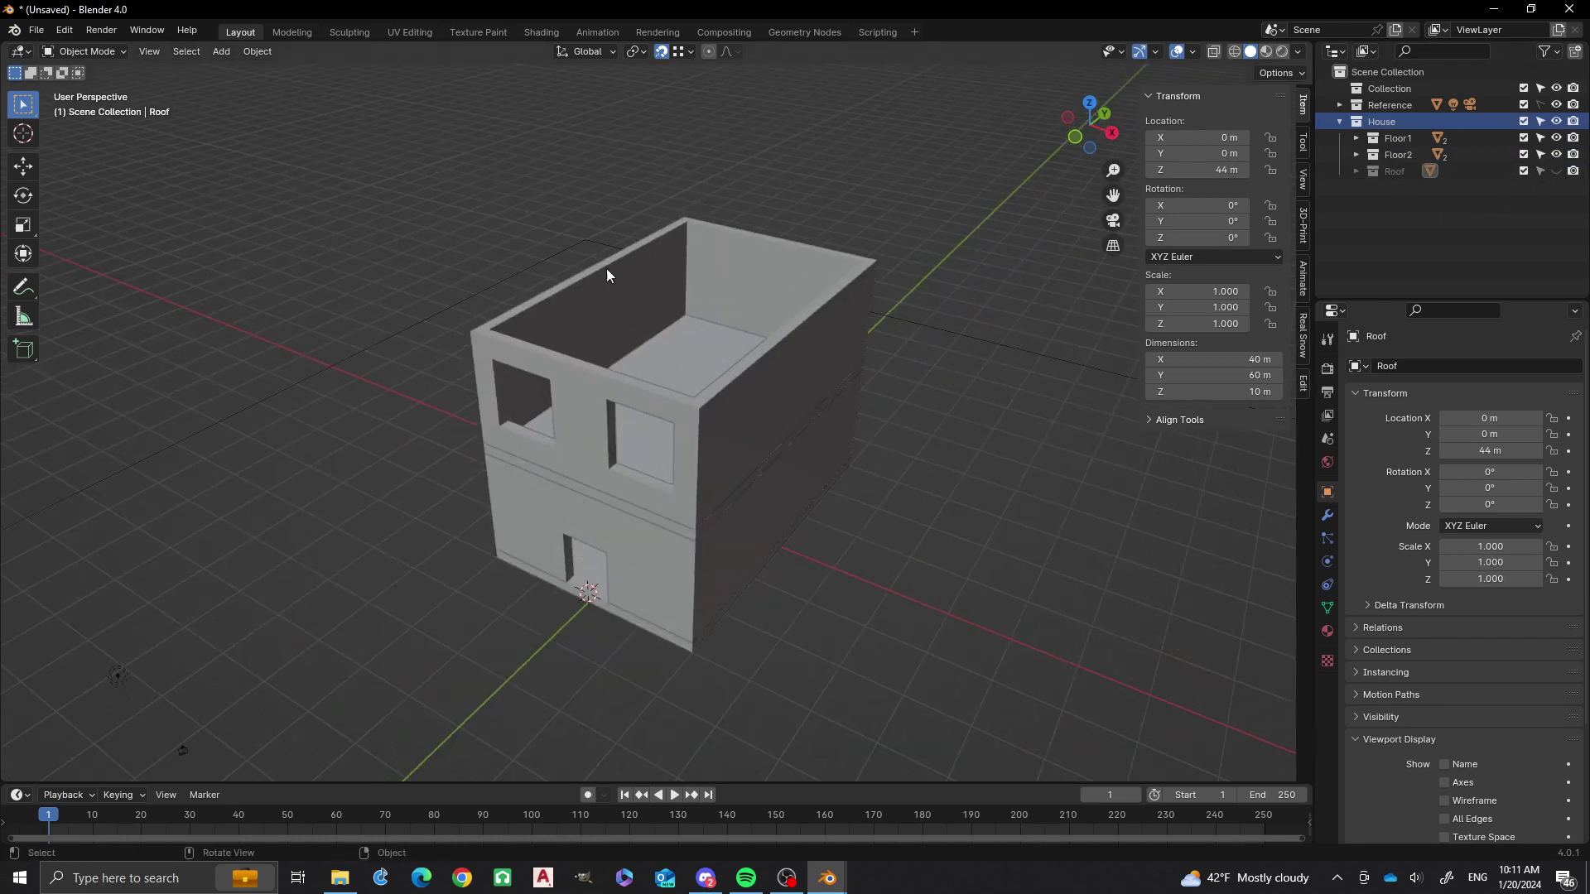
click(1557, 172)
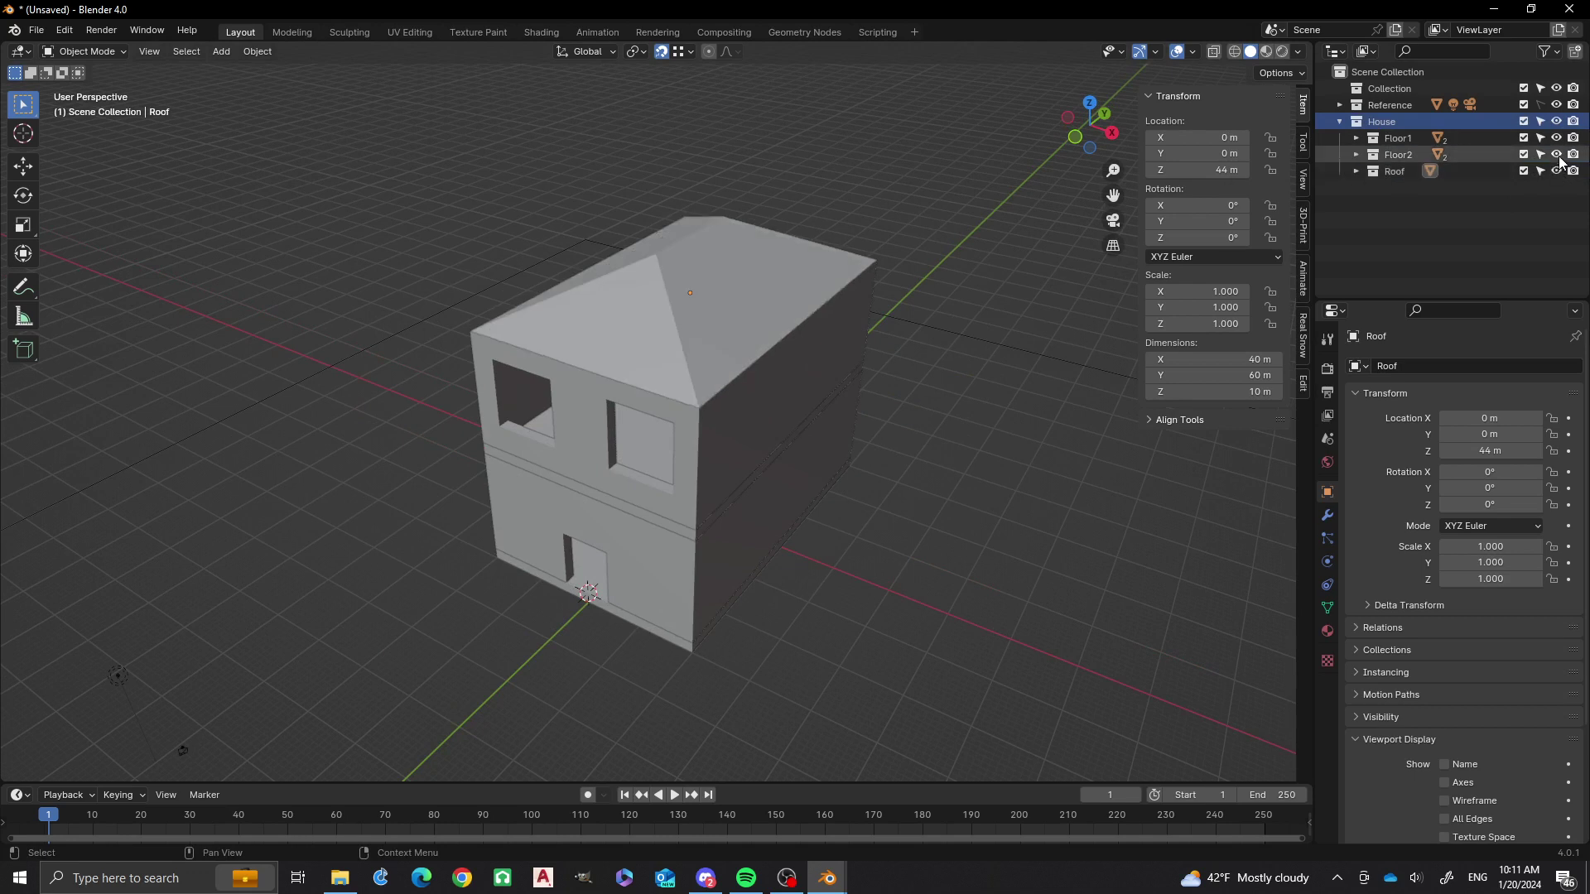
Hide the Floor2 and Roof collections to view the lower storey's interior on its own.
click(1557, 155)
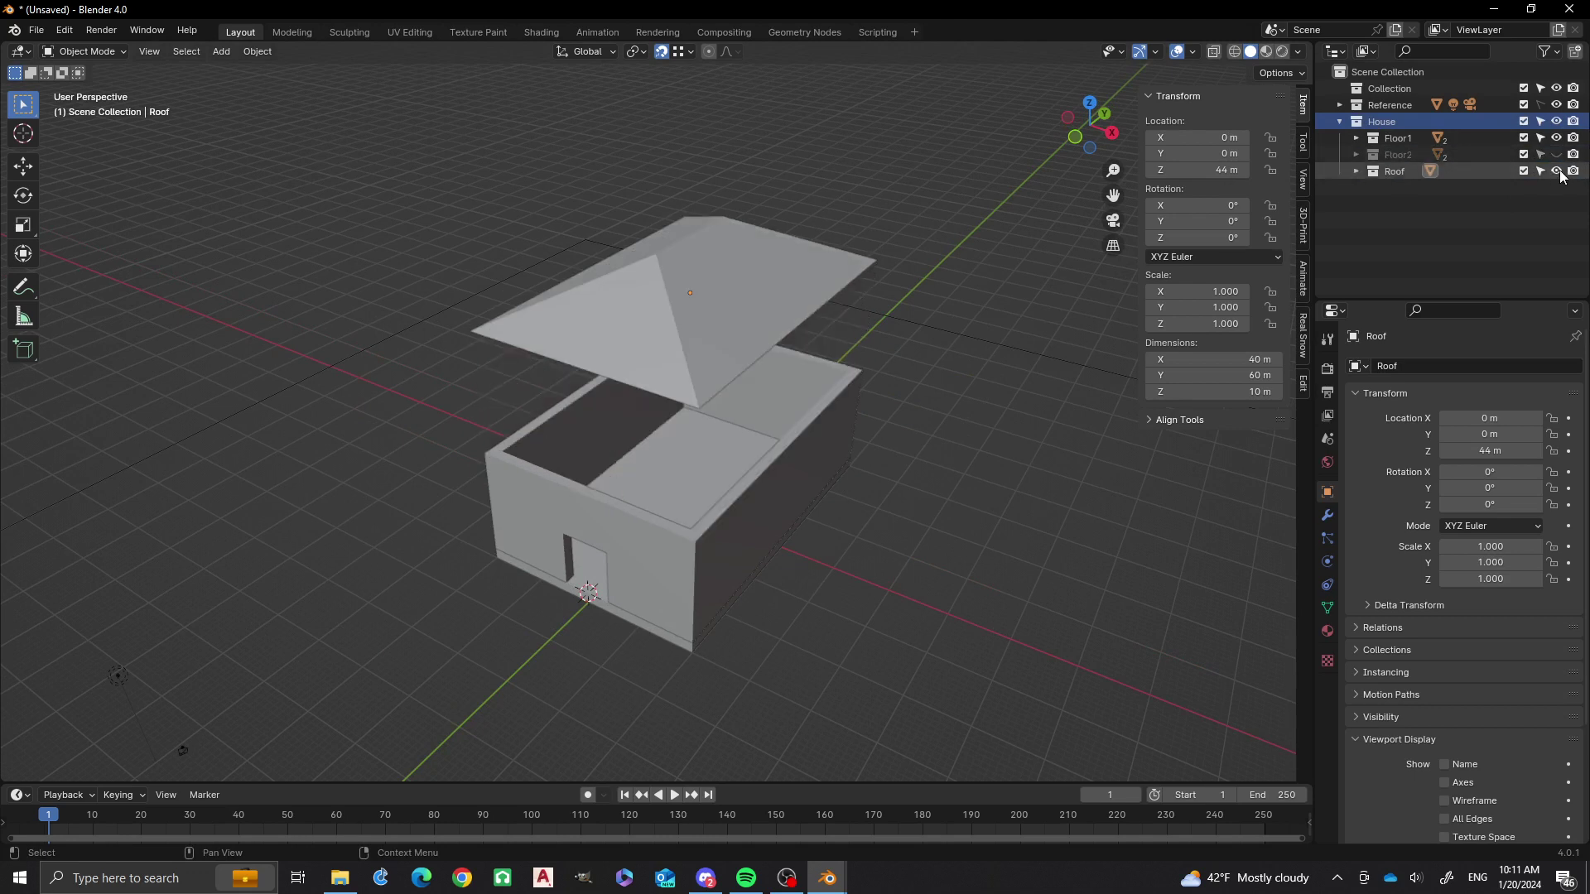
click(1557, 172)
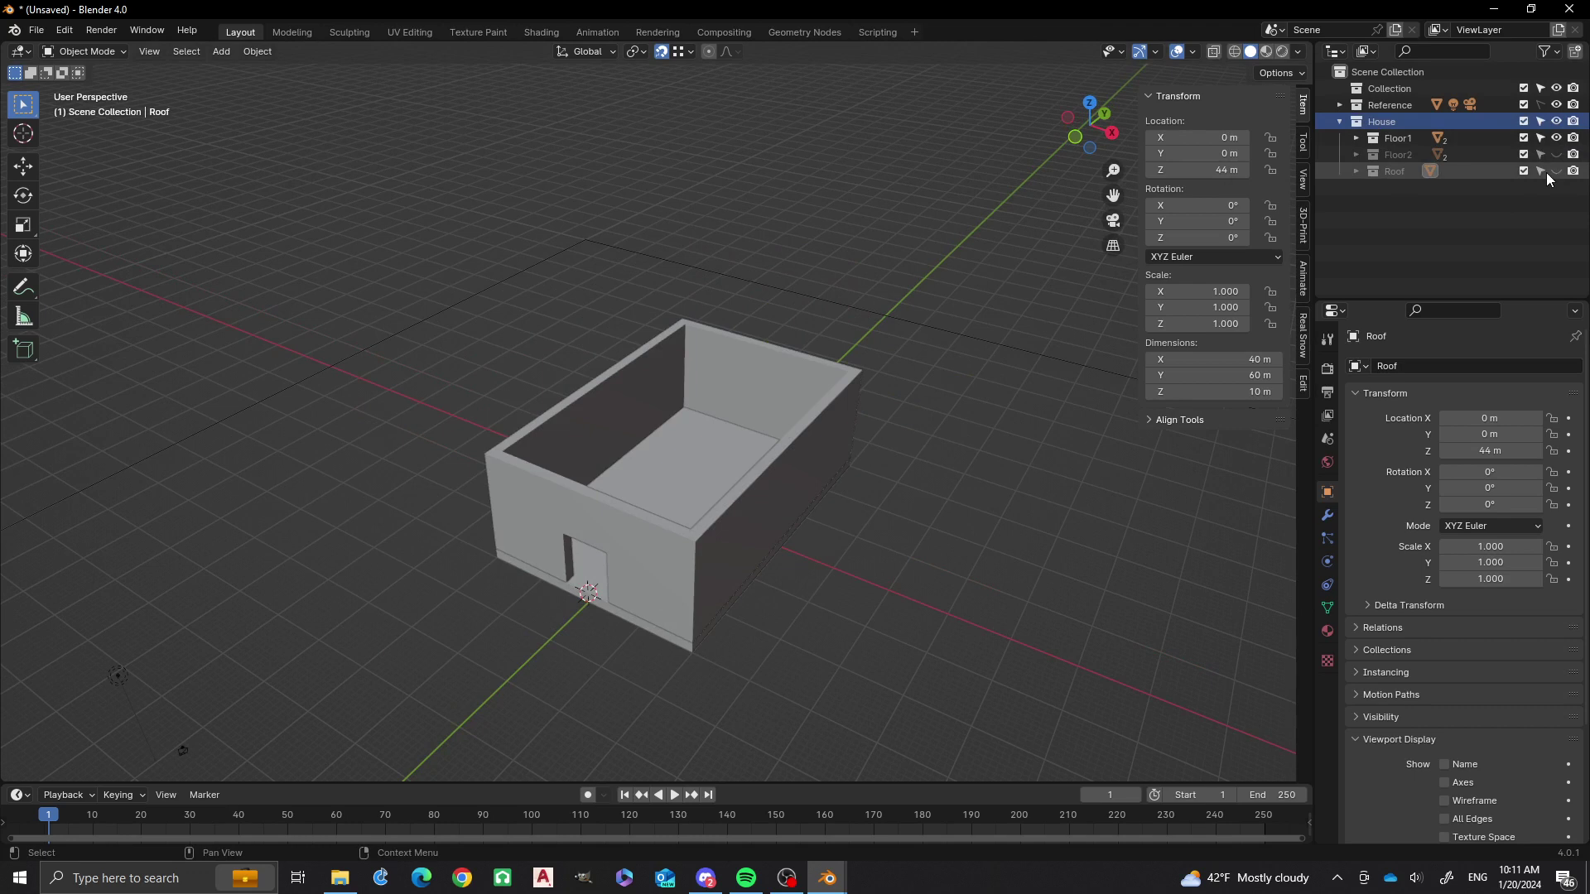
scroll(669, 409, up, 2)
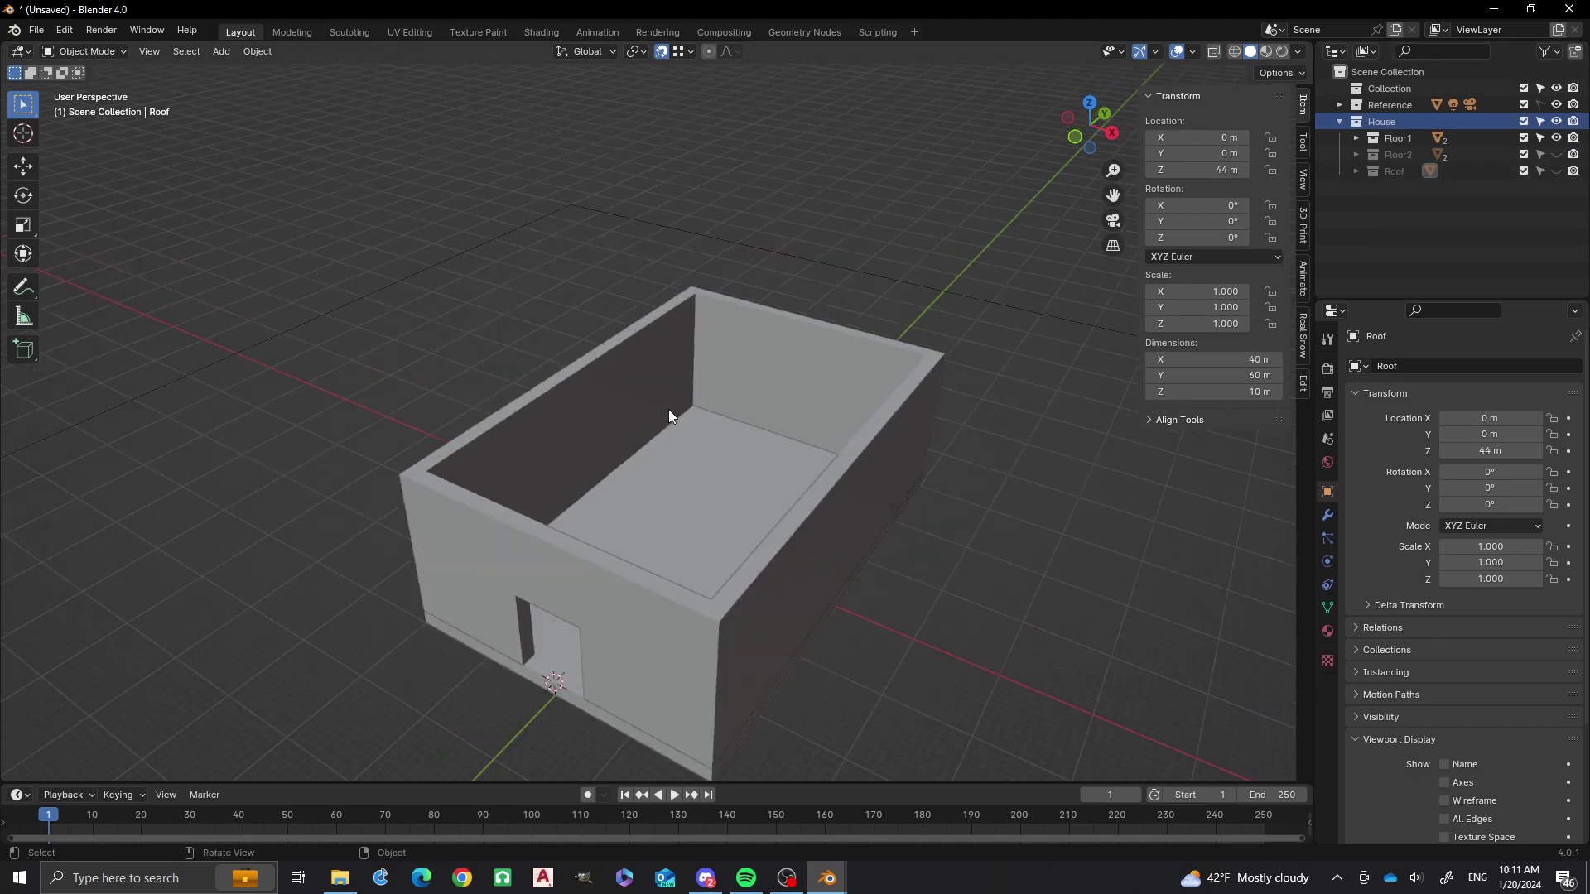
shift+middle_drag(713, 464, 575, 429)
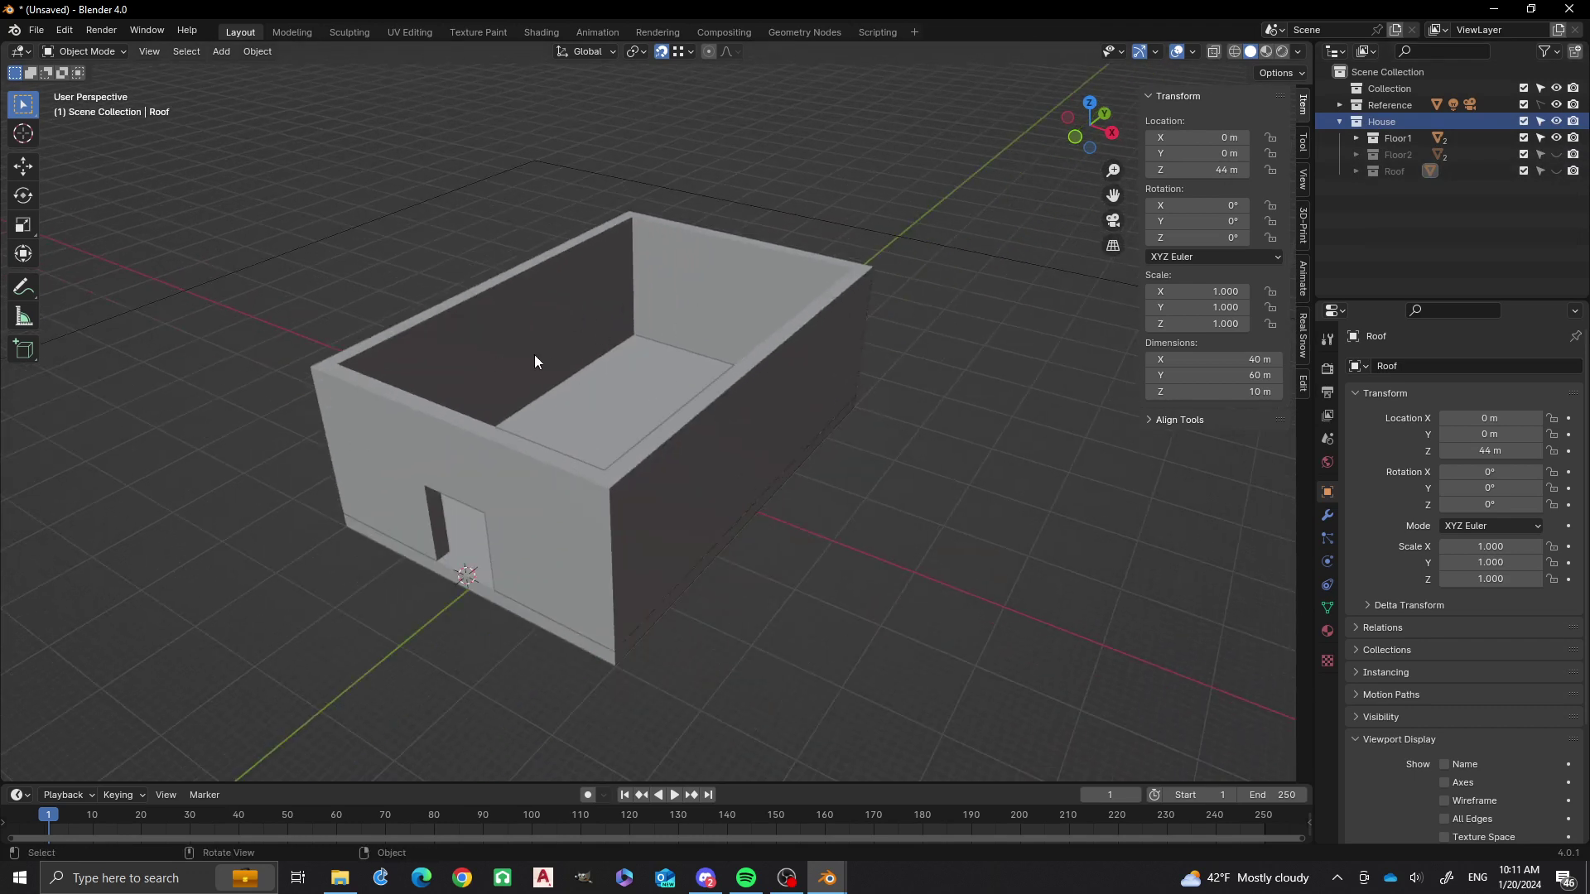
middle_drag(534, 355, 611, 436)
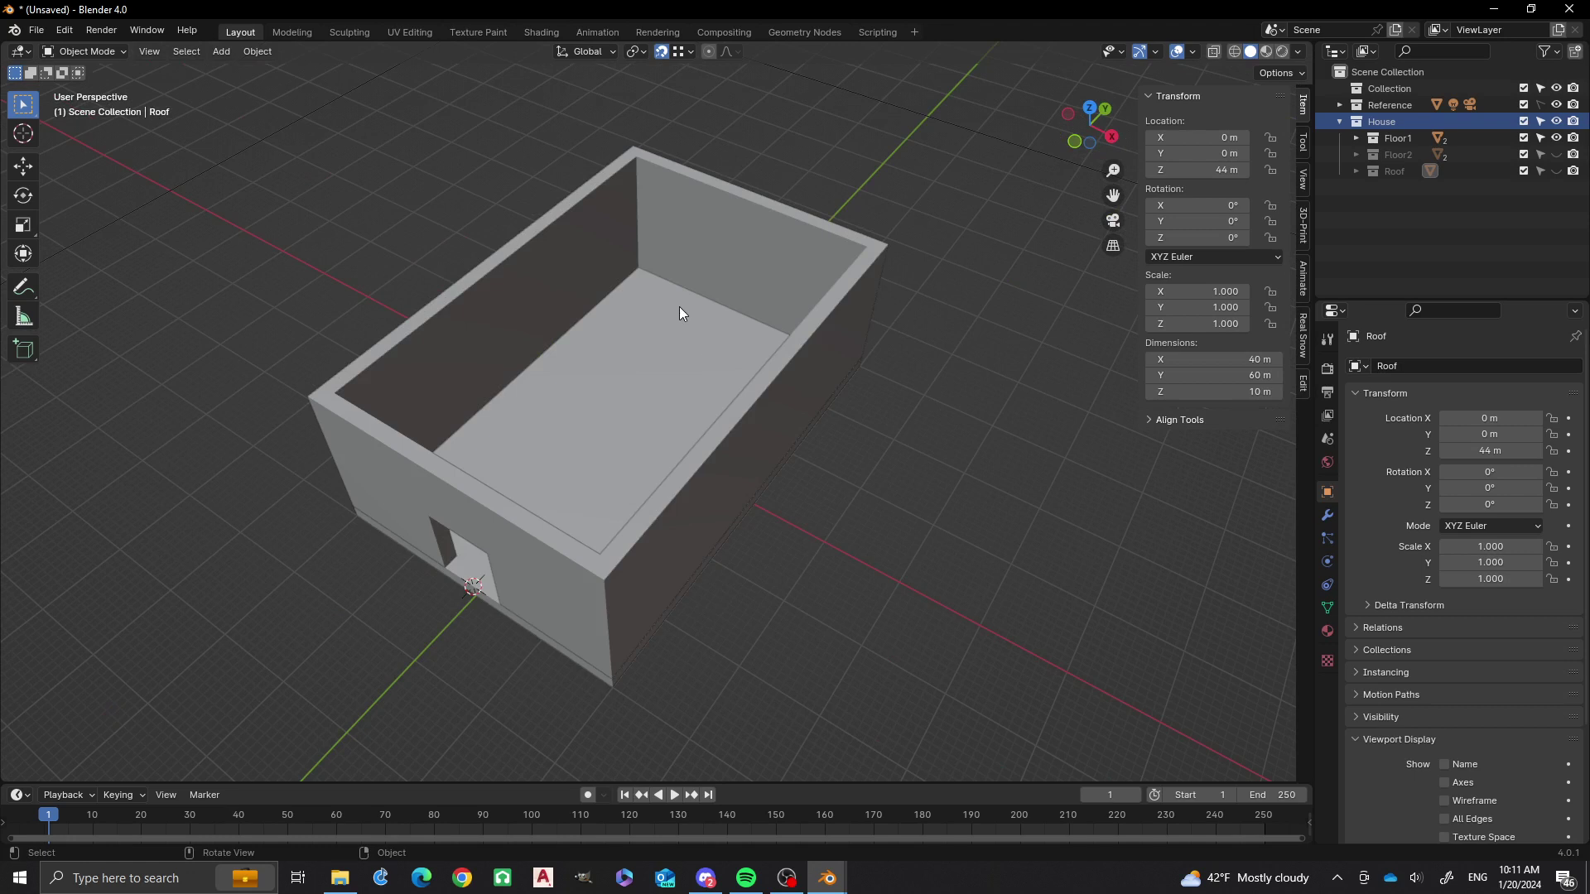
Hide the Floor1 collection as well, and restore the visibility of Floor1, Floor2 and Roof.
click(1556, 139)
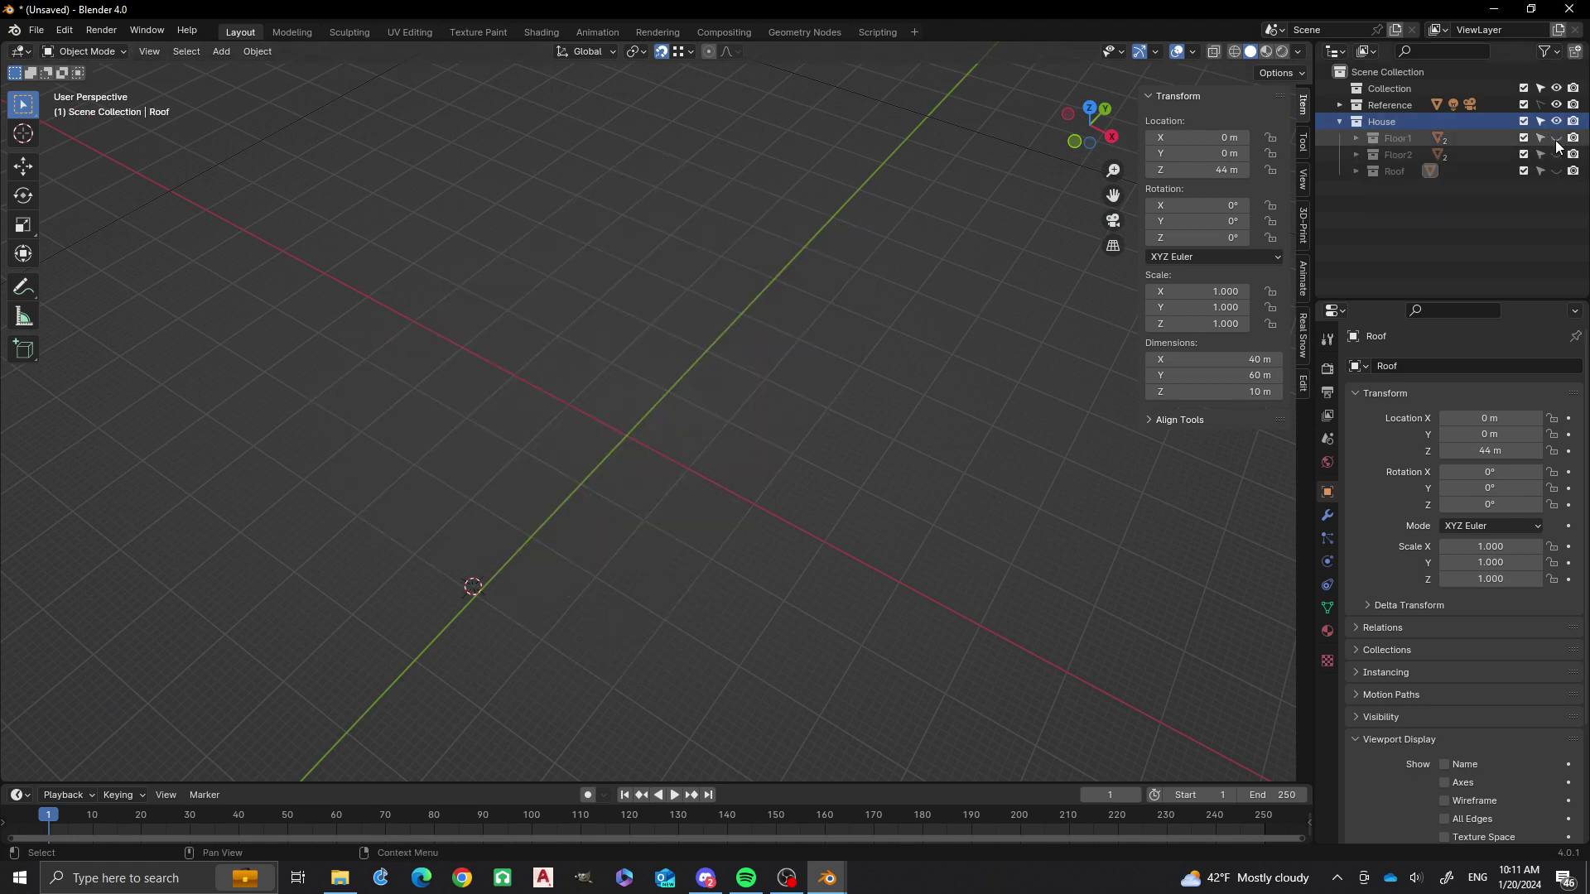
click(1556, 139)
click(1556, 155)
click(1557, 172)
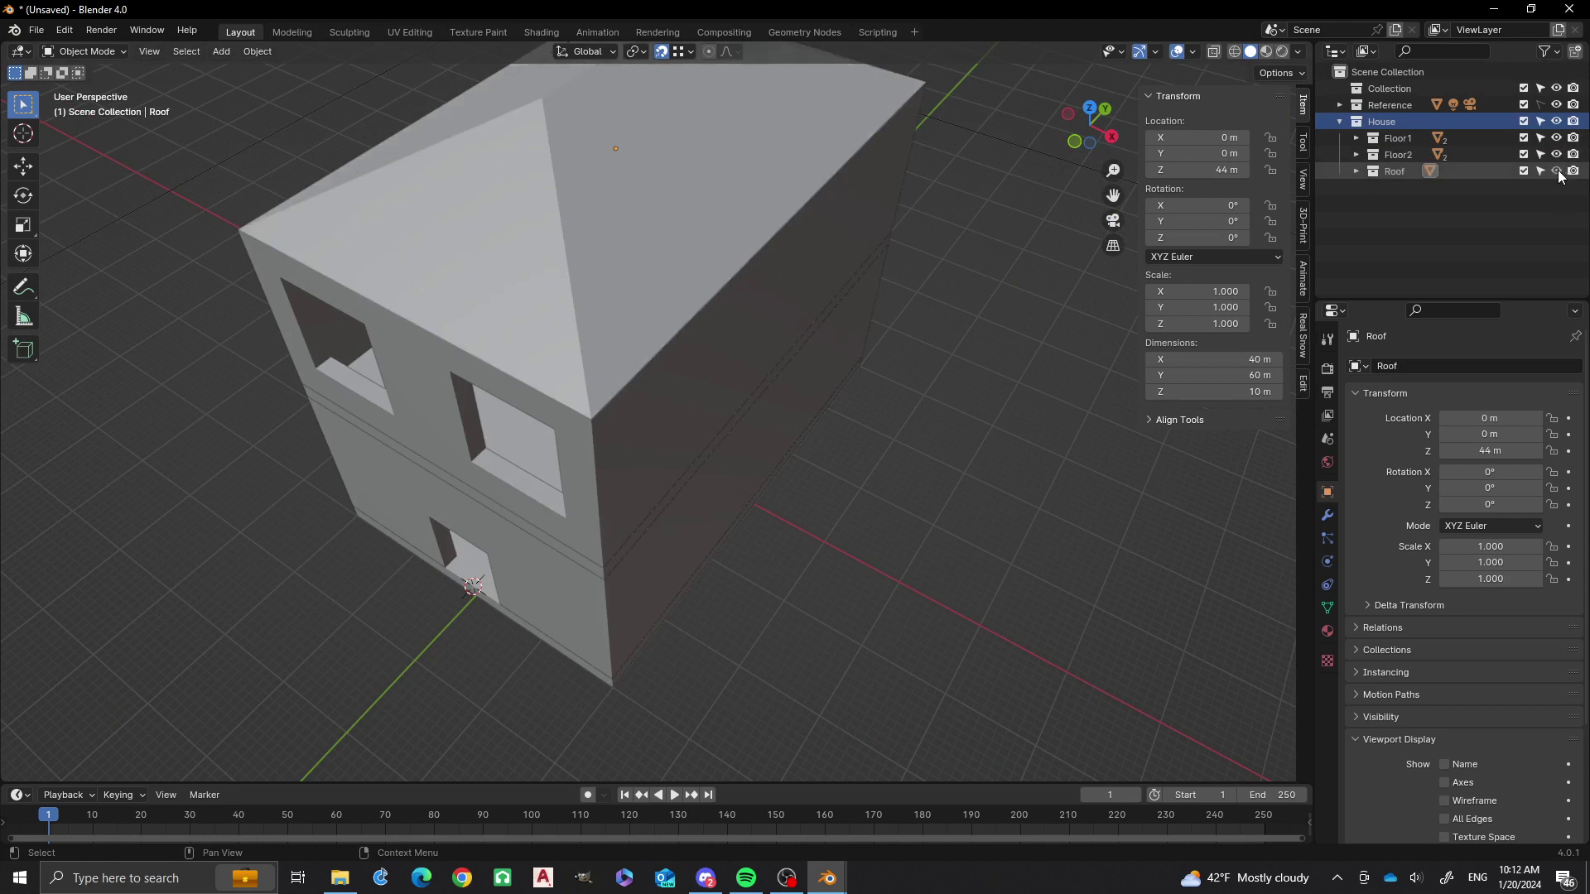
middle_drag(764, 260, 678, 335)
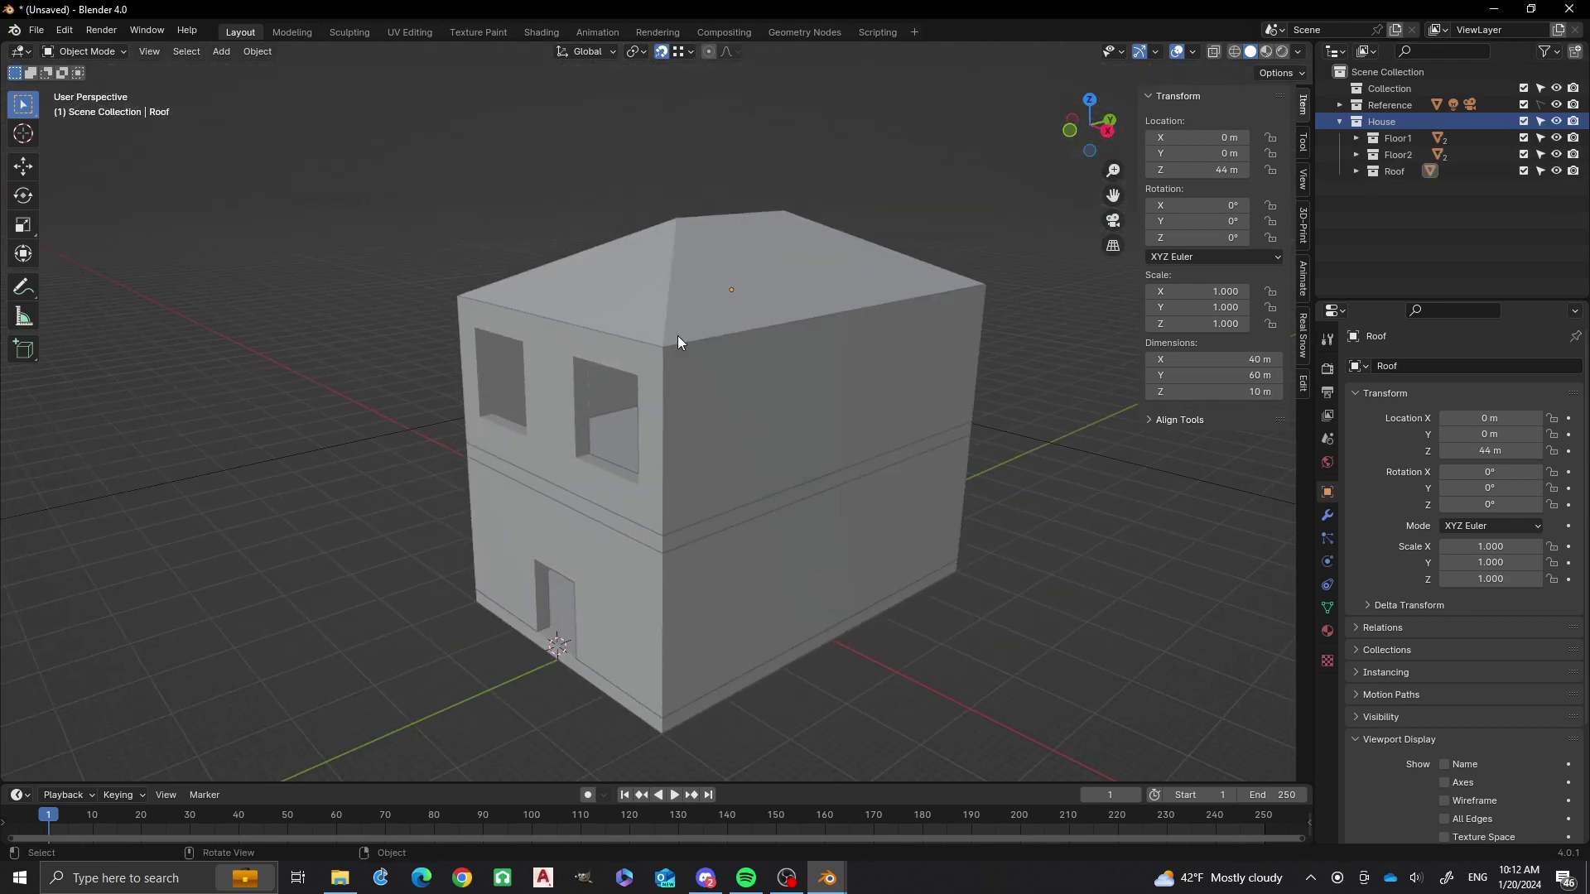